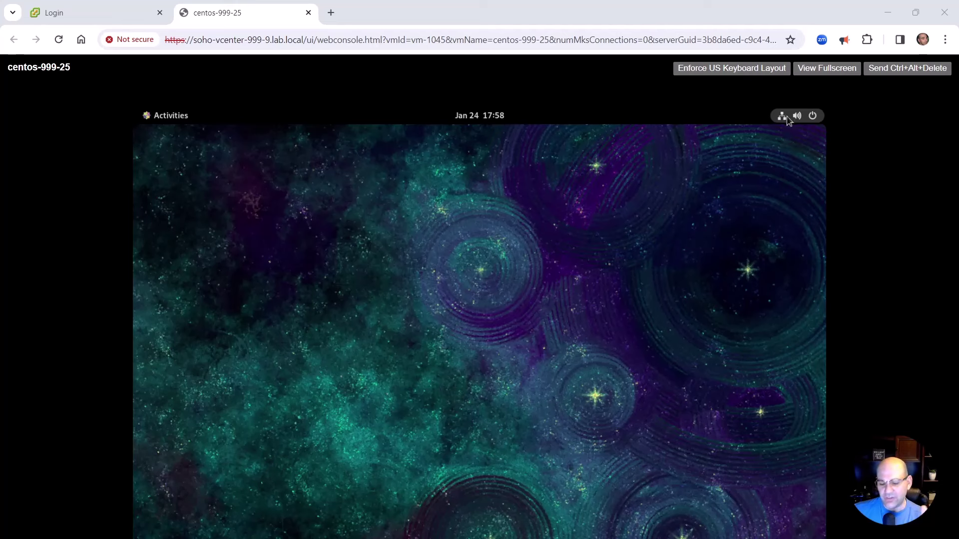
Step: Open the Wired Settings from the status menu, reopening the Network settings after closing it once
click(813, 118)
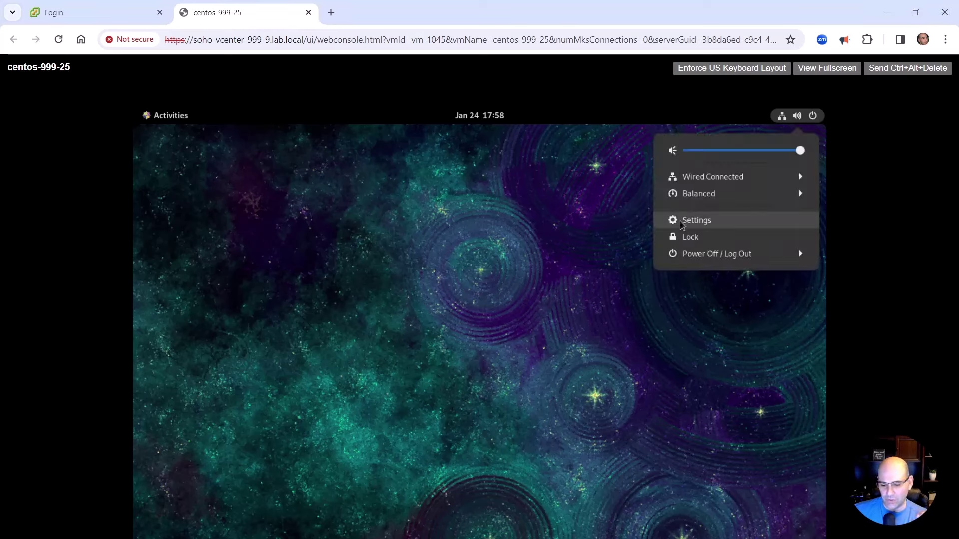
click(712, 179)
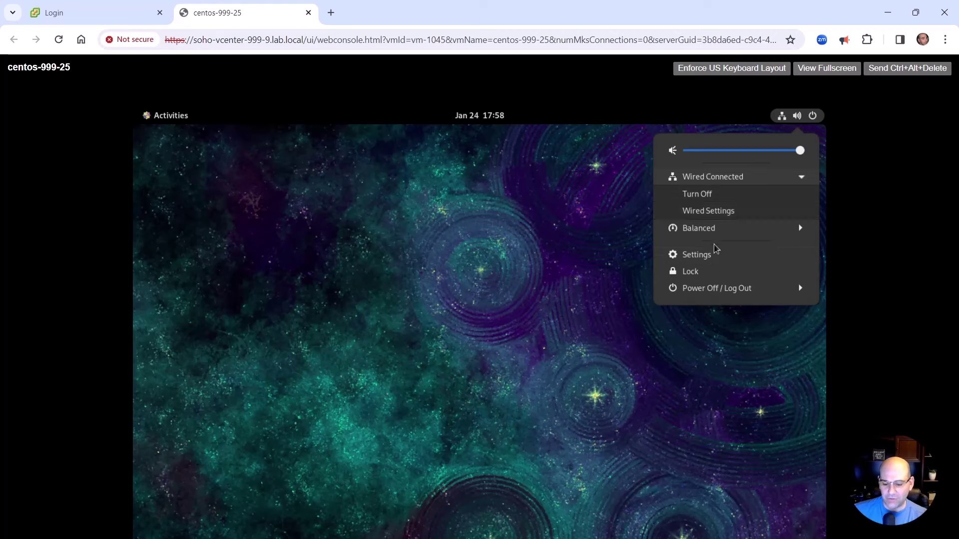
click(725, 211)
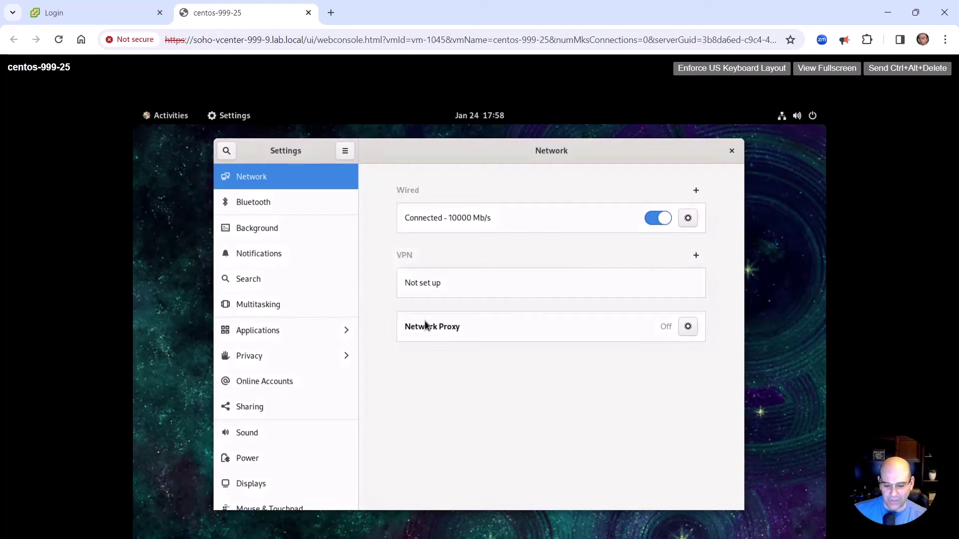
click(732, 151)
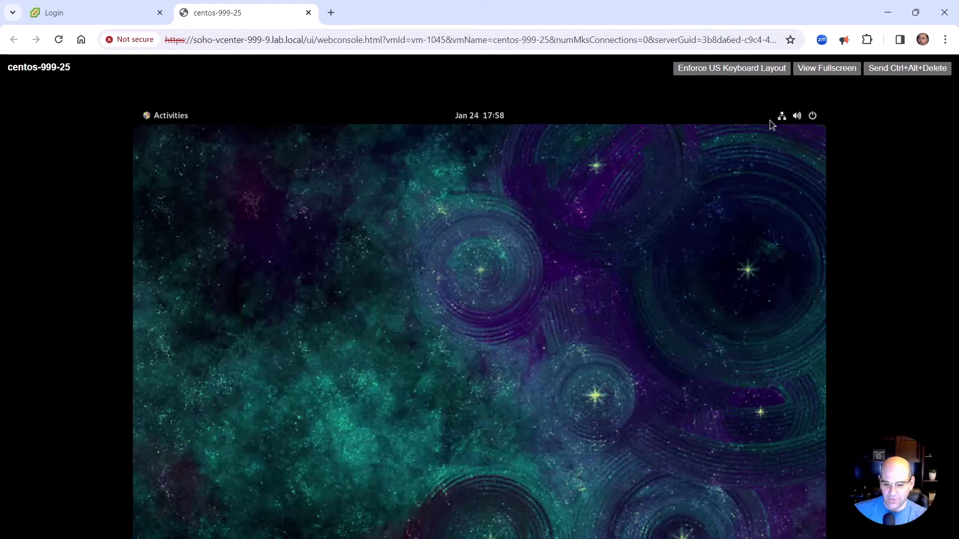
click(772, 125)
click(692, 217)
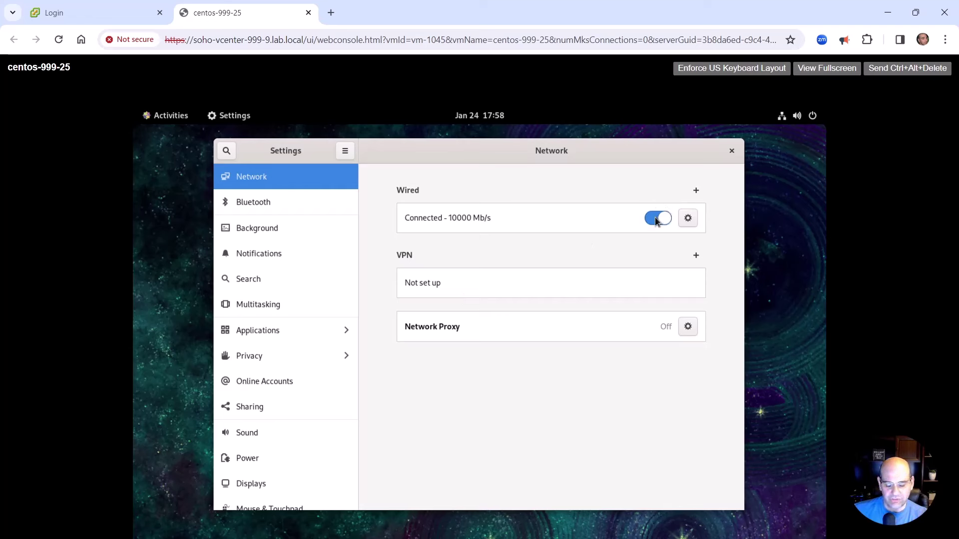
Step: Open the wired connection's gear properties and show its Identity details for ens192
click(693, 222)
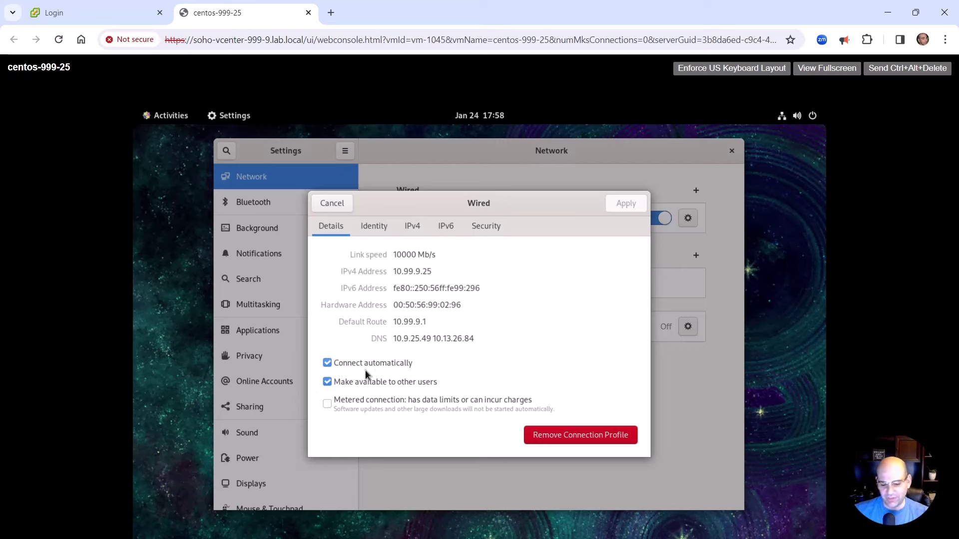
click(379, 226)
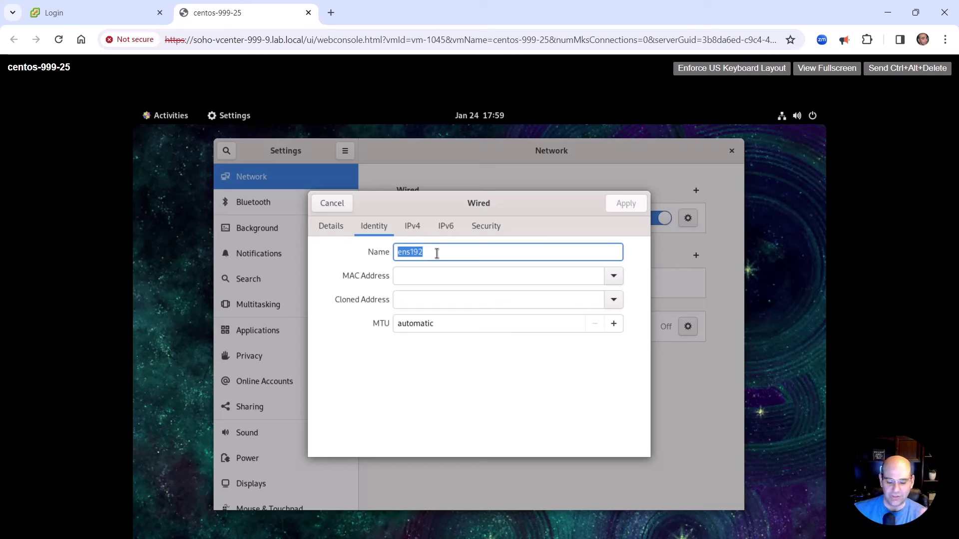
Step: On IPv4, turn off automatic DNS and set the DNS server to 8.8.8.8
click(415, 228)
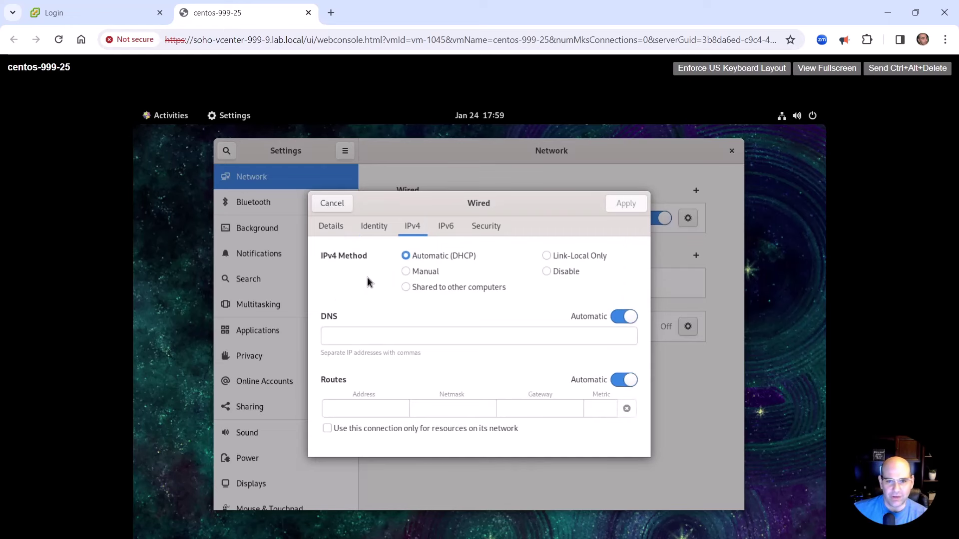
click(623, 317)
click(444, 338)
text(8.8.8.8)
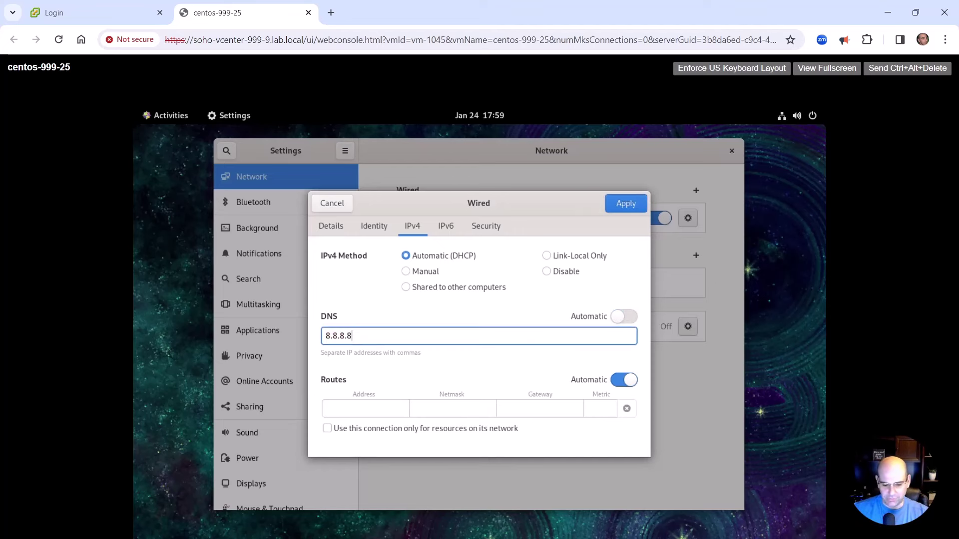
click(482, 227)
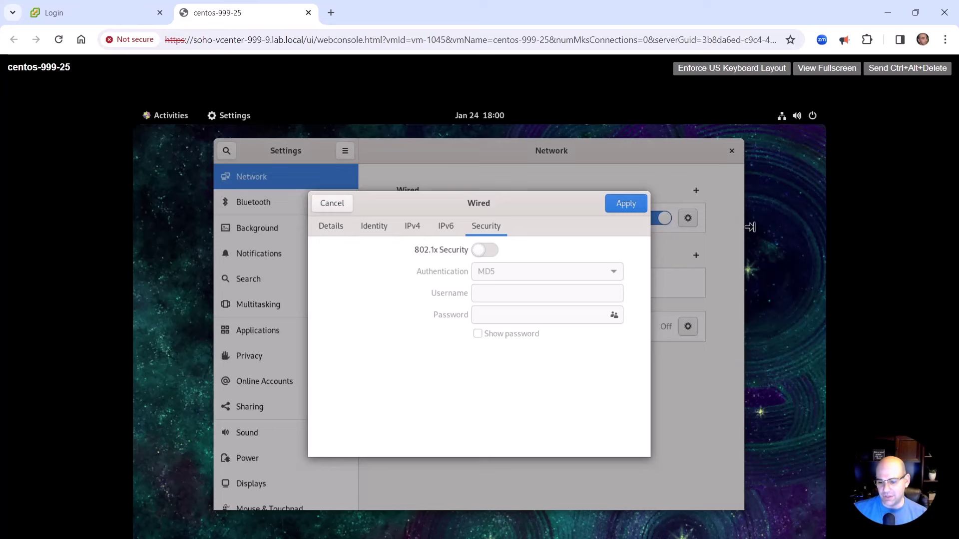
Step: Close the Wired connection dialog and the Settings window
click(332, 203)
click(732, 151)
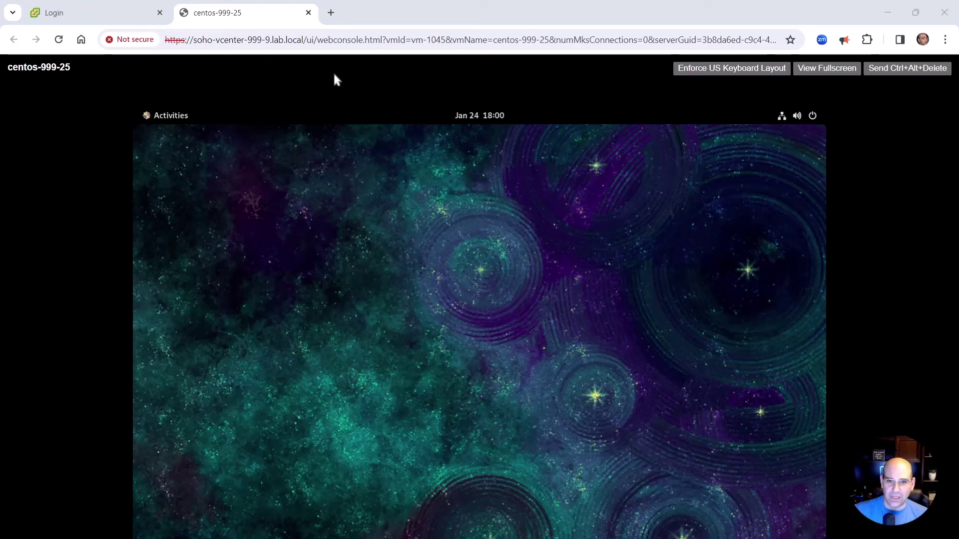
Step: Enter 10.99.9.25 as the PuTTY host name, correcting a typo
text(10.9.9.9)
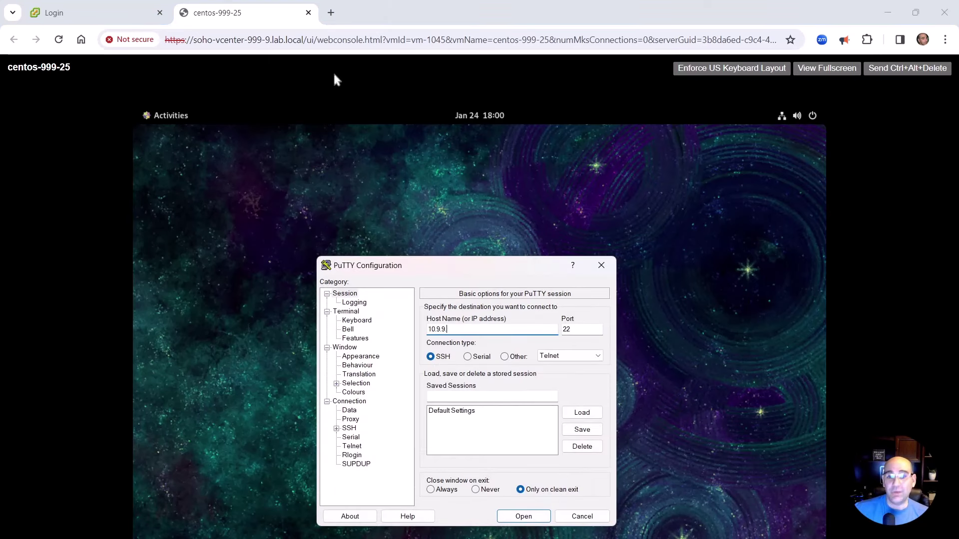
key(BackSpace)
key(BackSpace)
key(BackSpace)
key(BackSpace)
text(9.9.25)
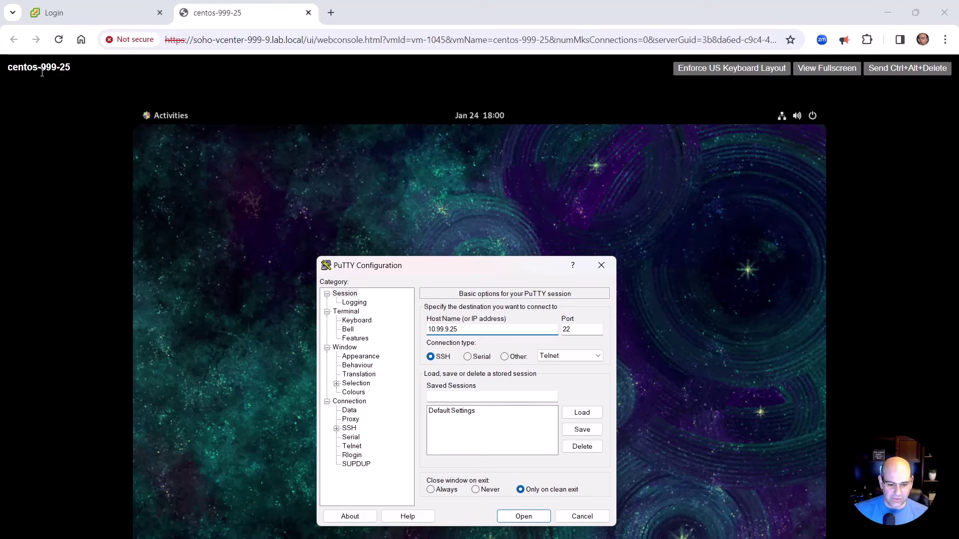
Step: Check the VM name centos-999-25, then open the SSH session to 10.99.9.25
drag(42, 67, 70, 67)
click(69, 82)
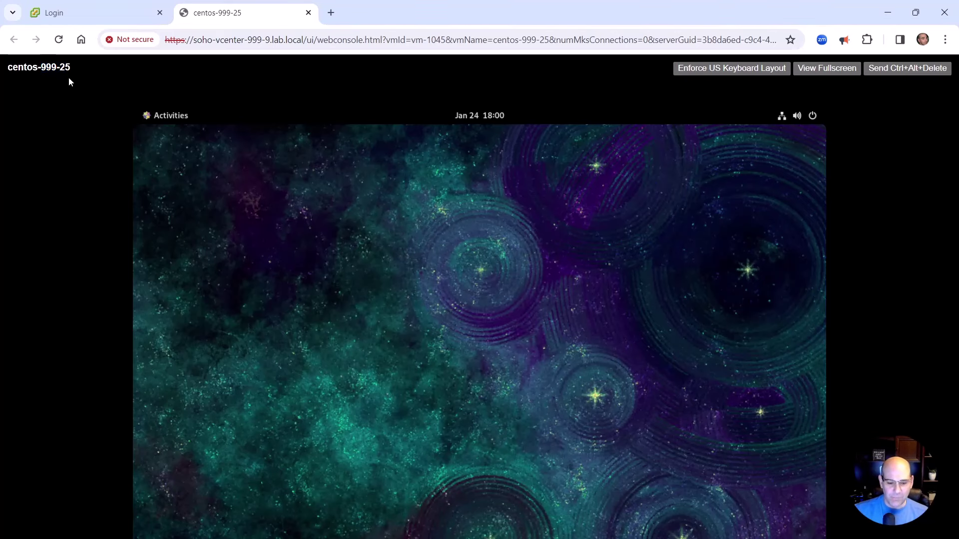
triple_click(46, 66)
click(80, 66)
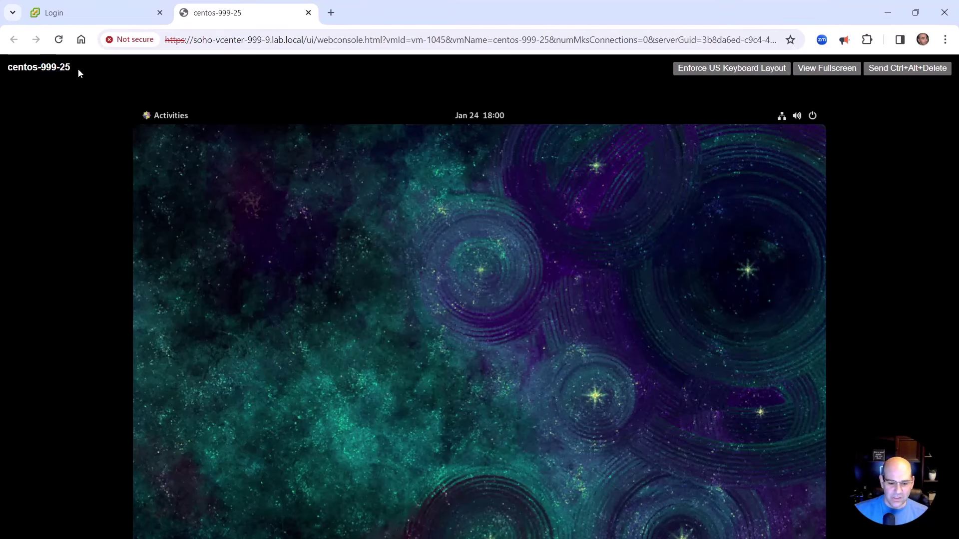
drag(40, 68, 56, 68)
click(51, 67)
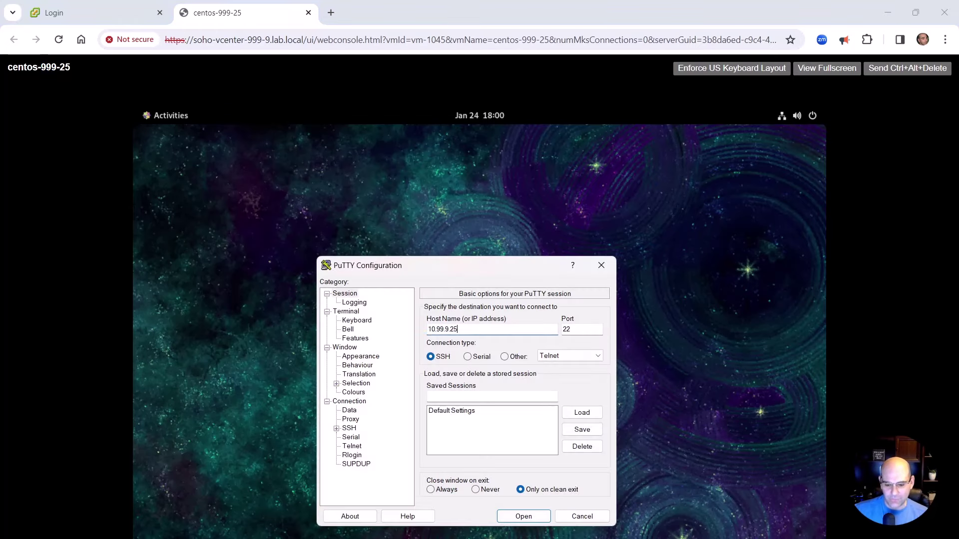
click(537, 518)
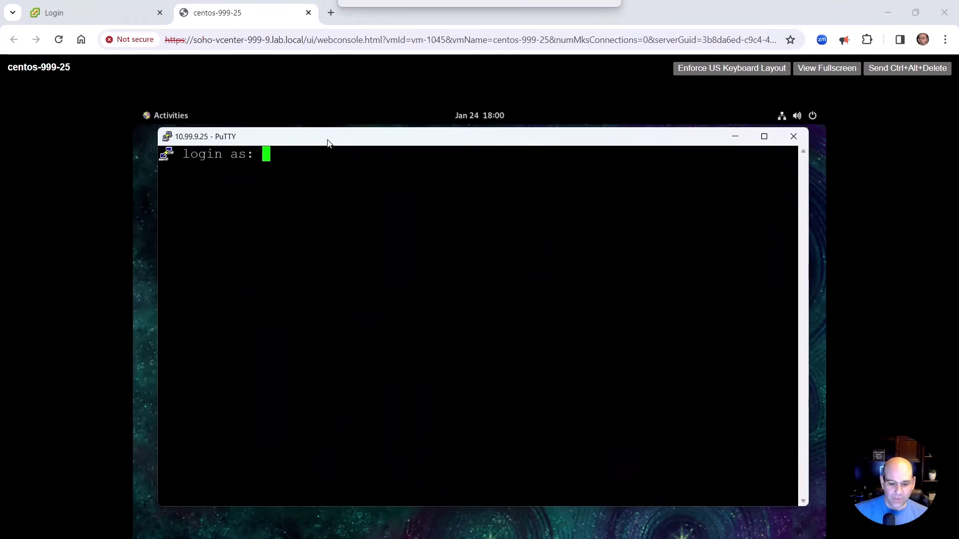
drag(327, 143, 263, 107)
Step: Log in with the admin username and password, then enlarge the terminal window
text(admin)
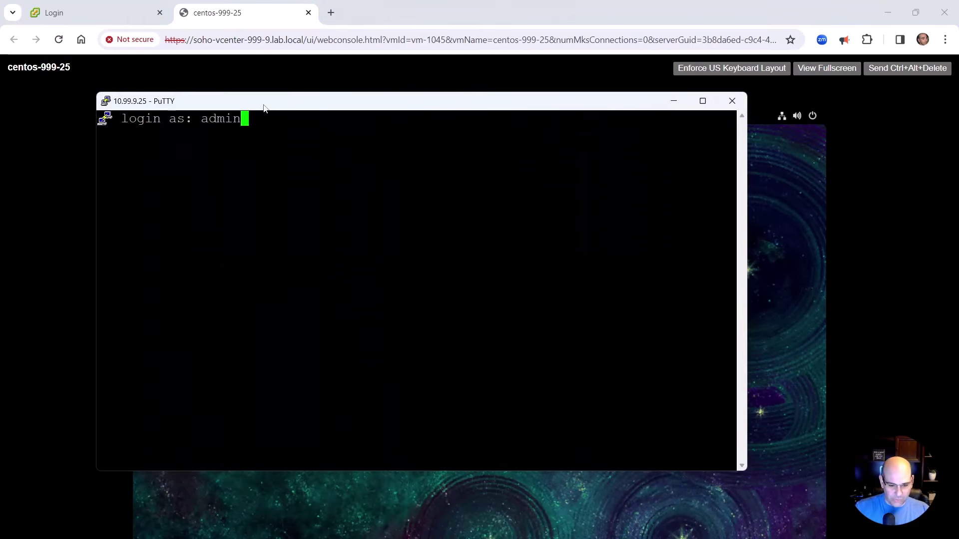
key(Return)
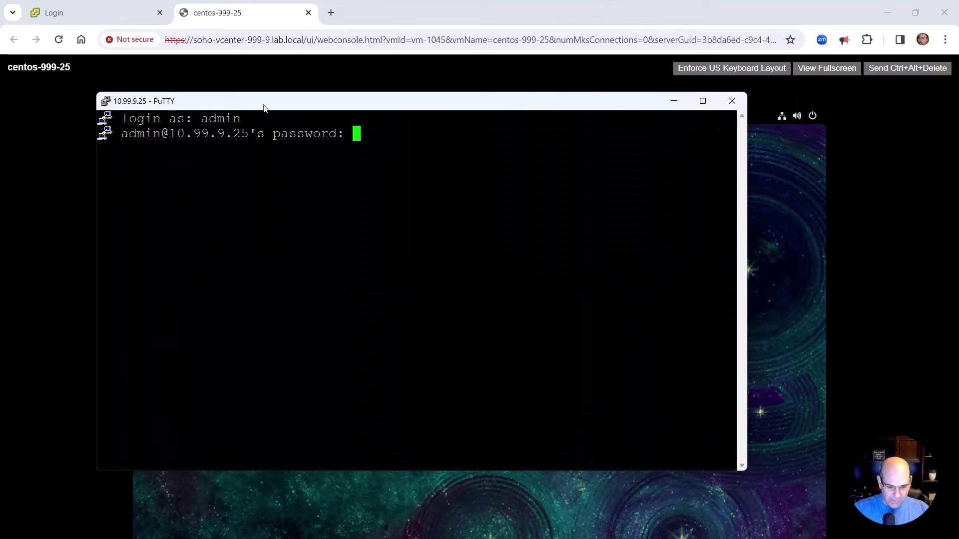
key(Return)
drag(265, 109, 231, 56)
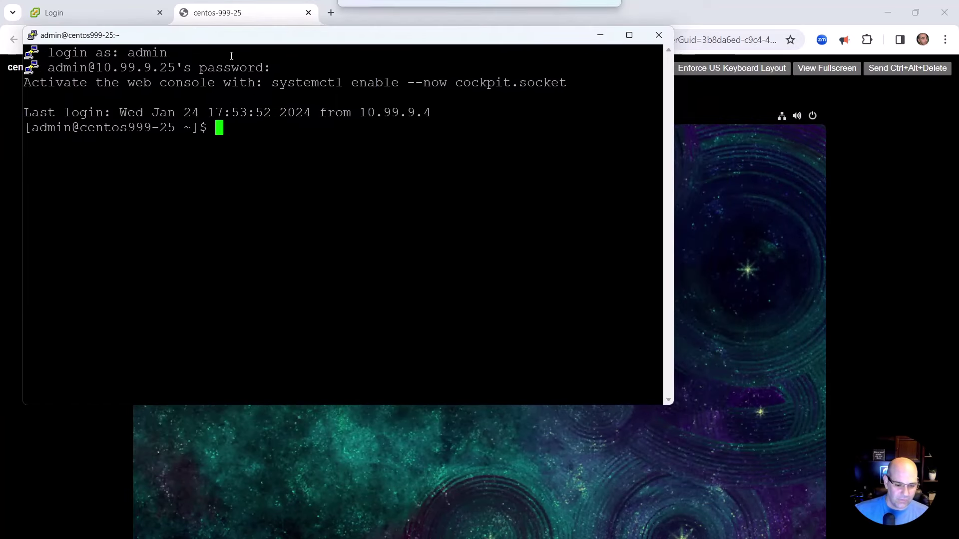
drag(674, 404, 941, 535)
Step: Run sudo su and enter the sudo password to get a root shell
text(sudo su)
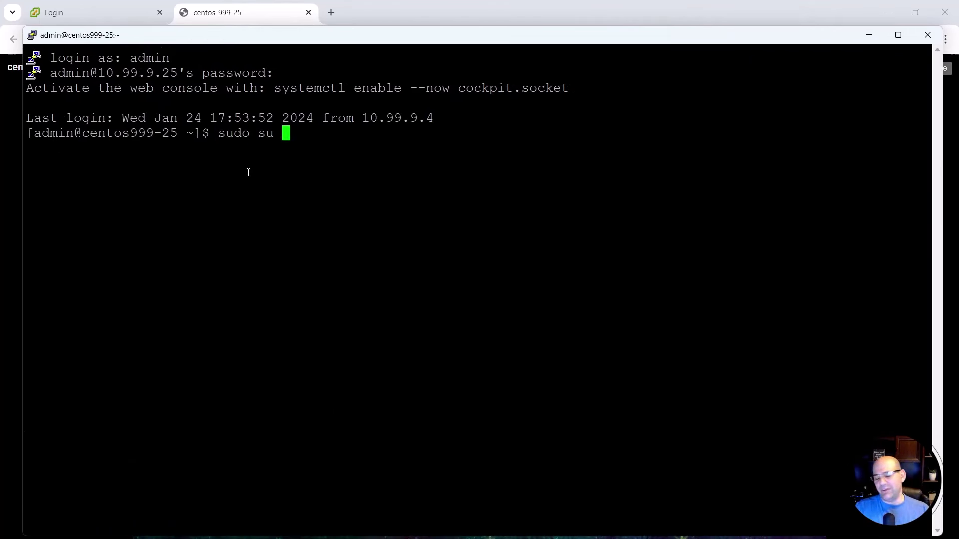
key(Return)
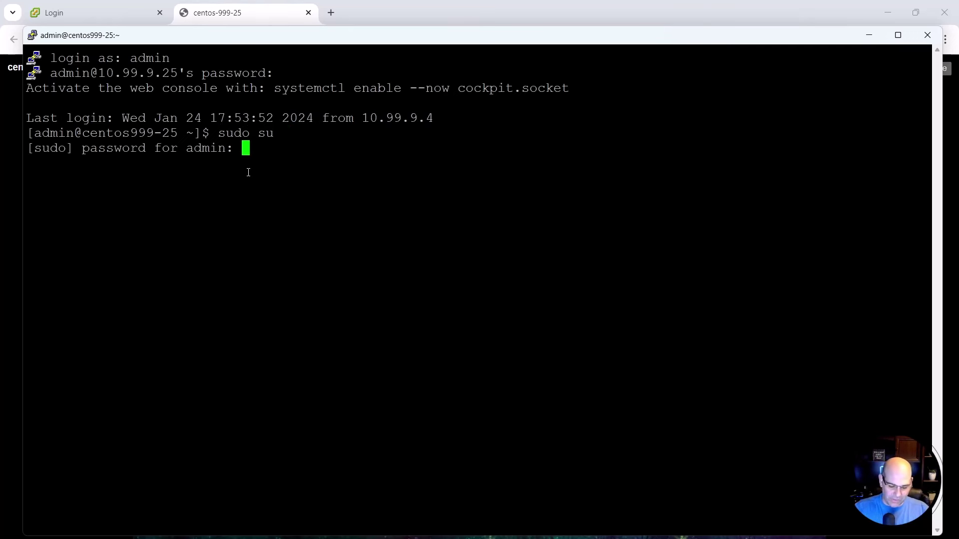
key(Return)
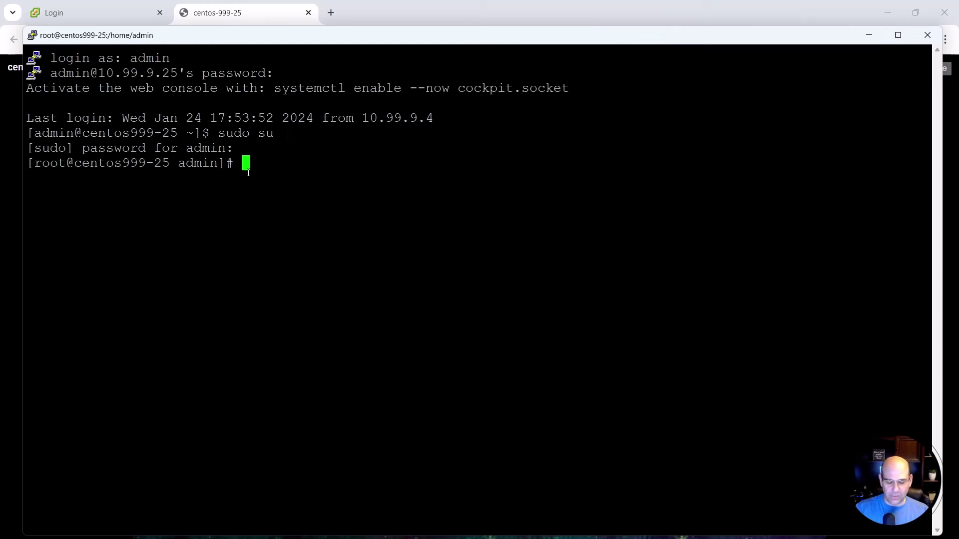
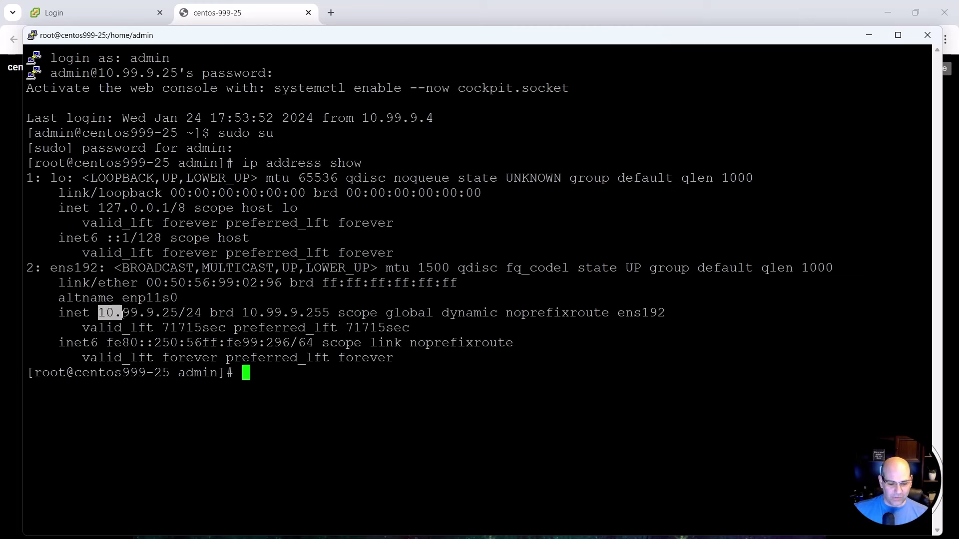
click(205, 308)
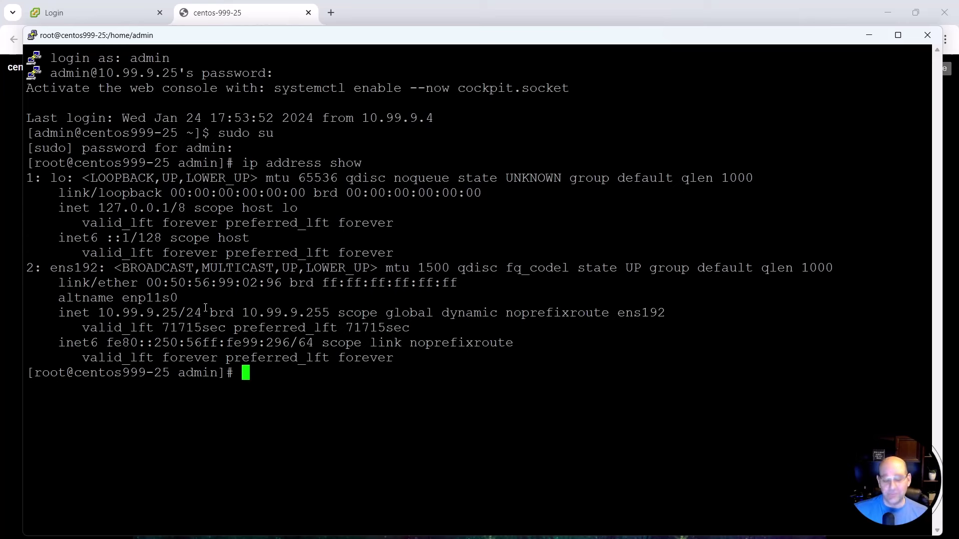
drag(206, 307, 178, 313)
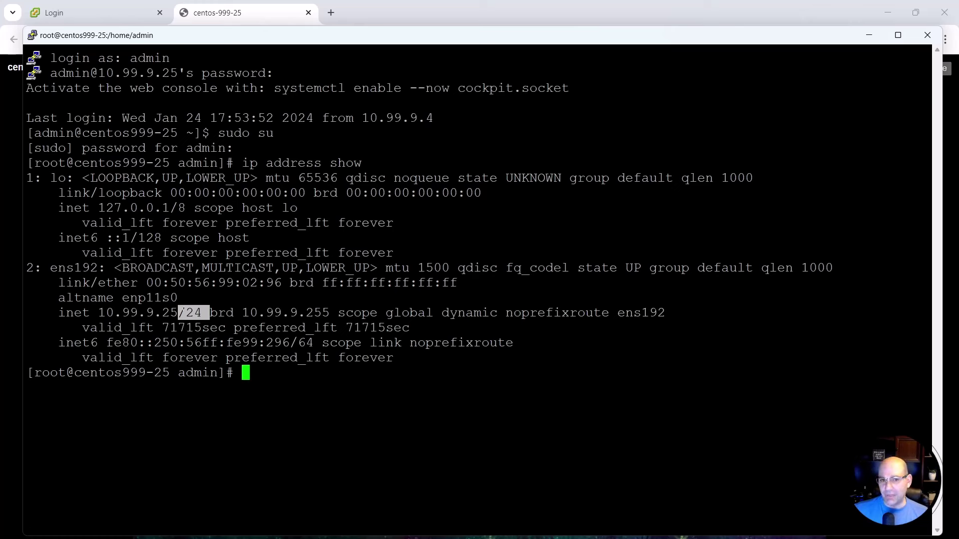
click(183, 312)
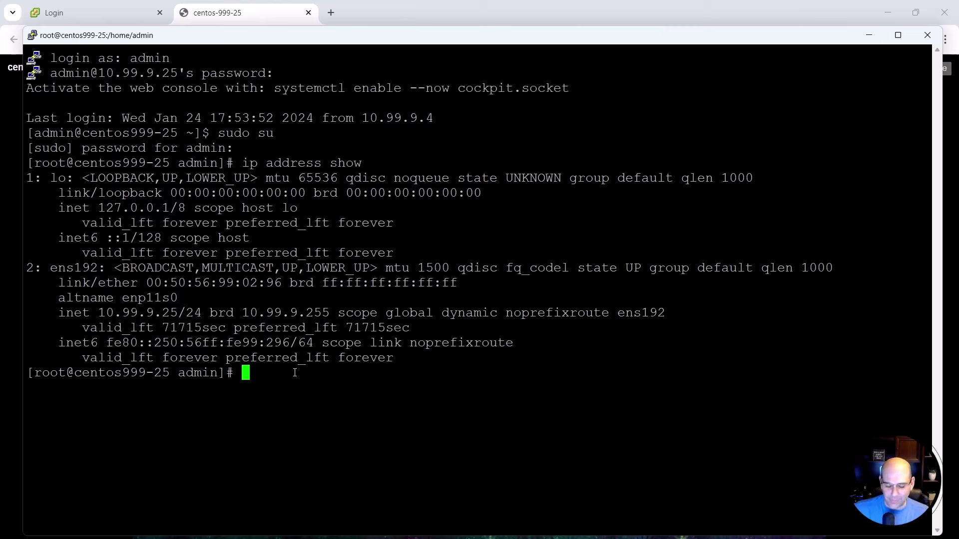
Step: Run ifconfig to confirm ens192 at 10.99.9.25, netmask 255.255.255.0, broadcast 10.99.9.255
text(ifconfig)
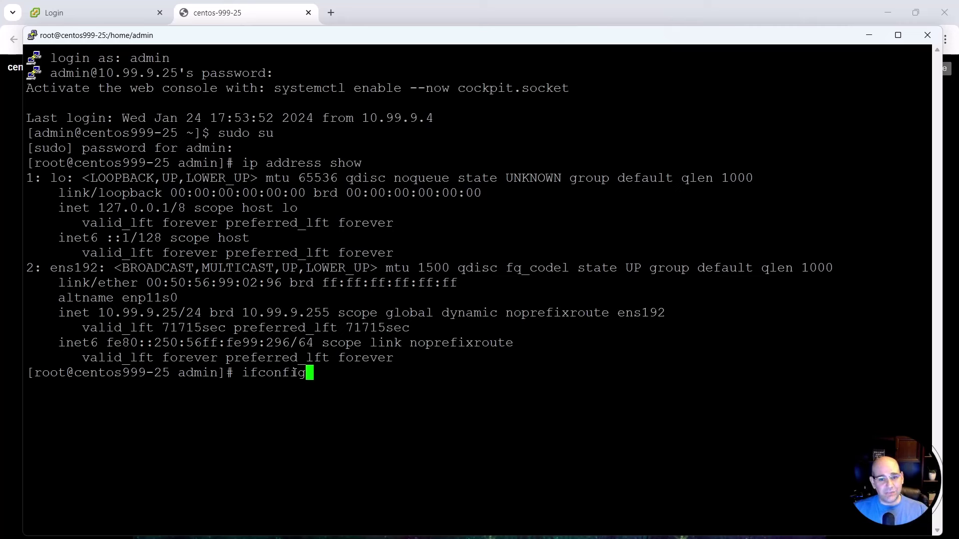
key(Return)
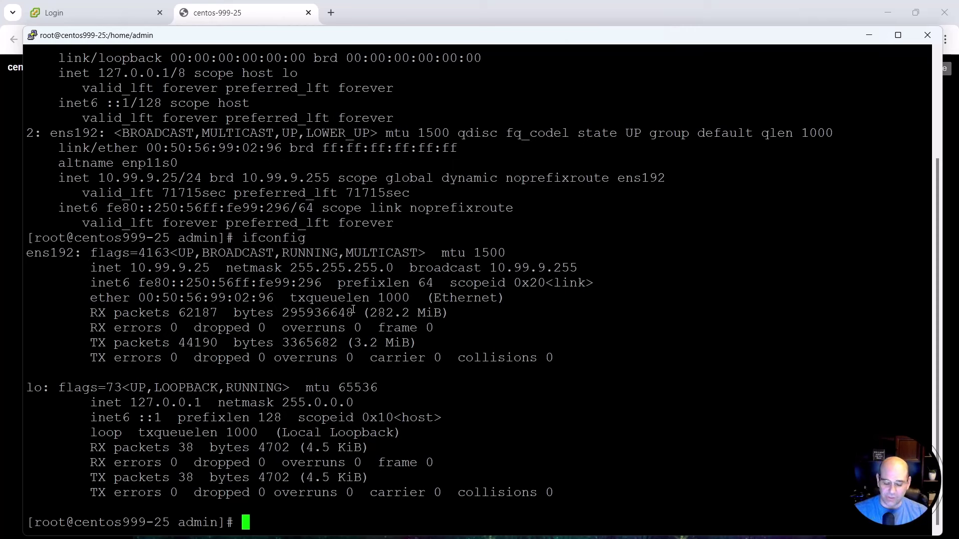
Step: Display the nmcli help and highlight its device command line
text(nmcli )
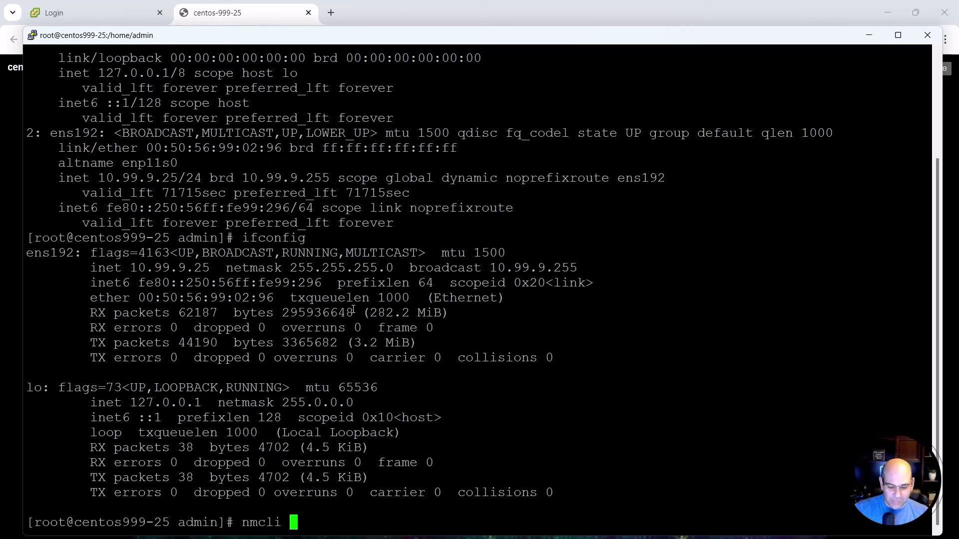
text(--h)
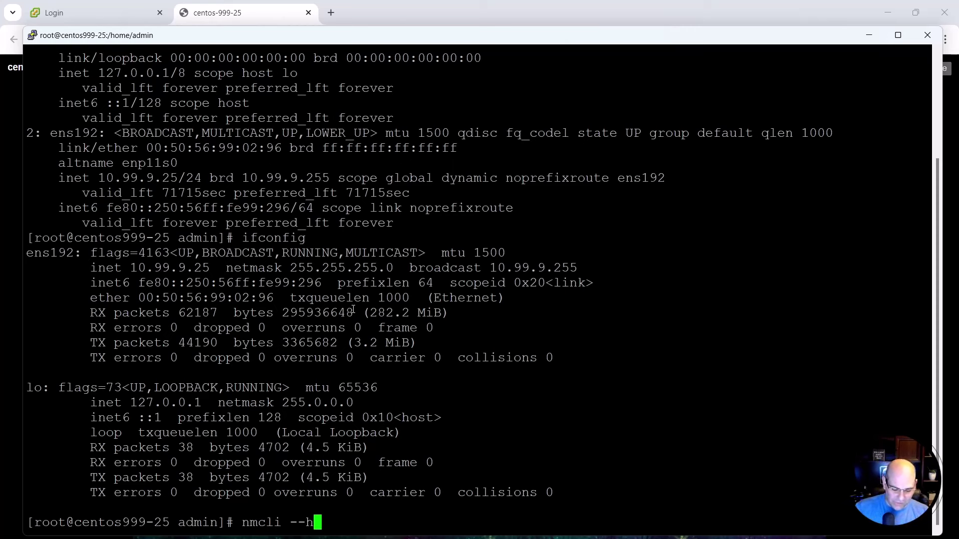
text(elp)
key(Return)
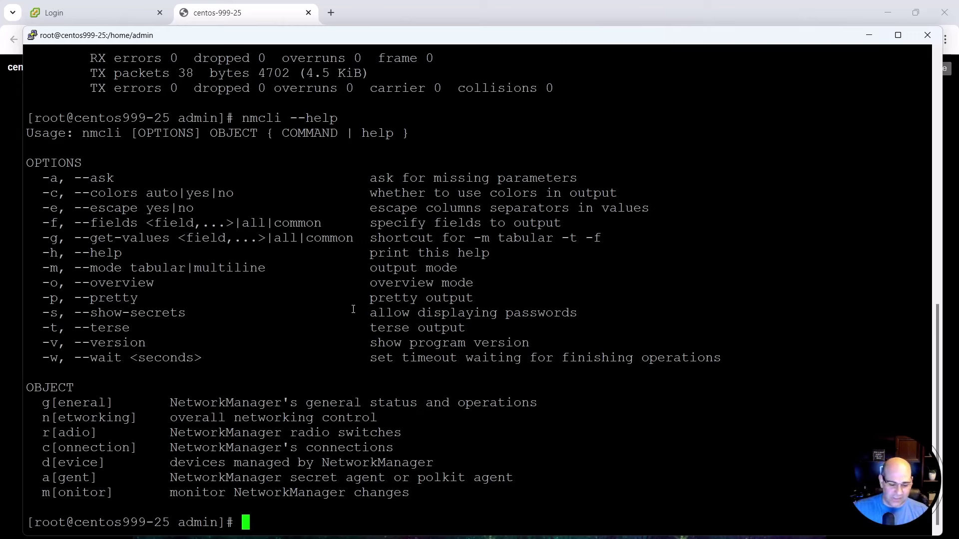
double_click(71, 457)
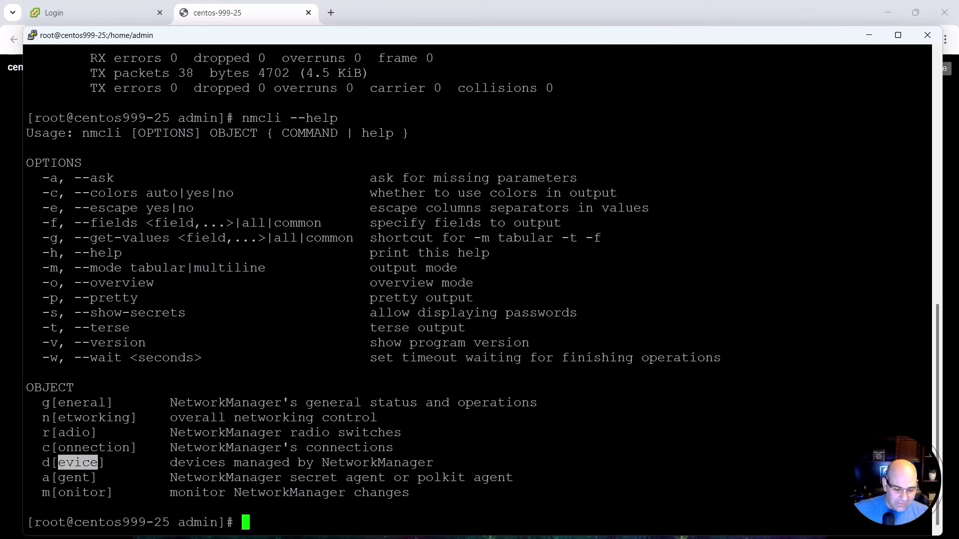
click(72, 457)
triple_click(72, 457)
click(227, 464)
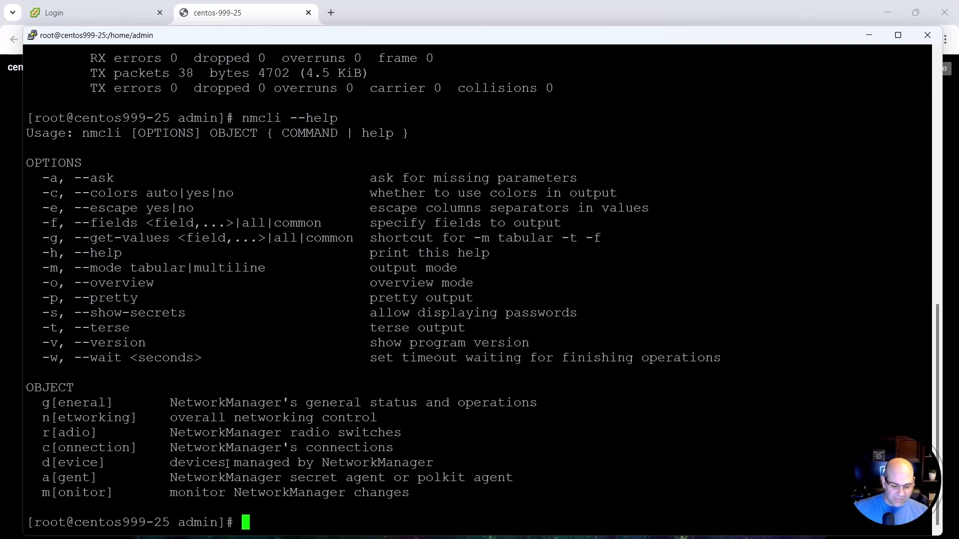
Step: Run nmcli device show to list devices with gateway 10.99.9.1 and DNS 10.9.25.49, 10.13.26.84
text(nmcli device show)
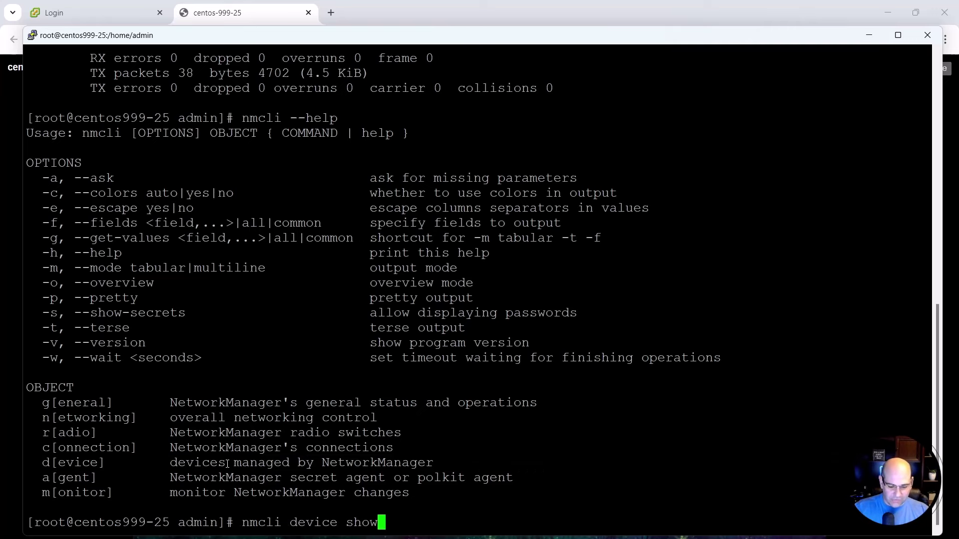
key(Return)
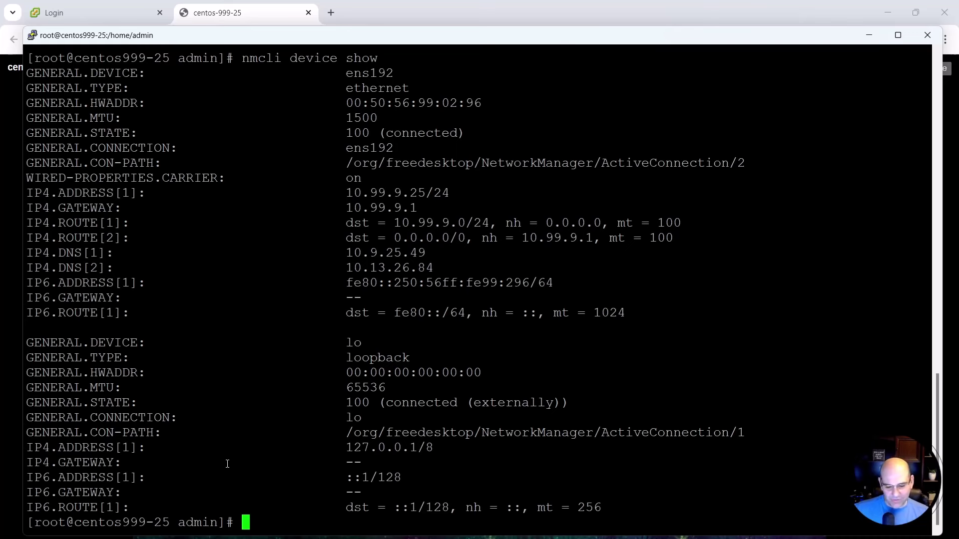
scroll(227, 464, up, 5)
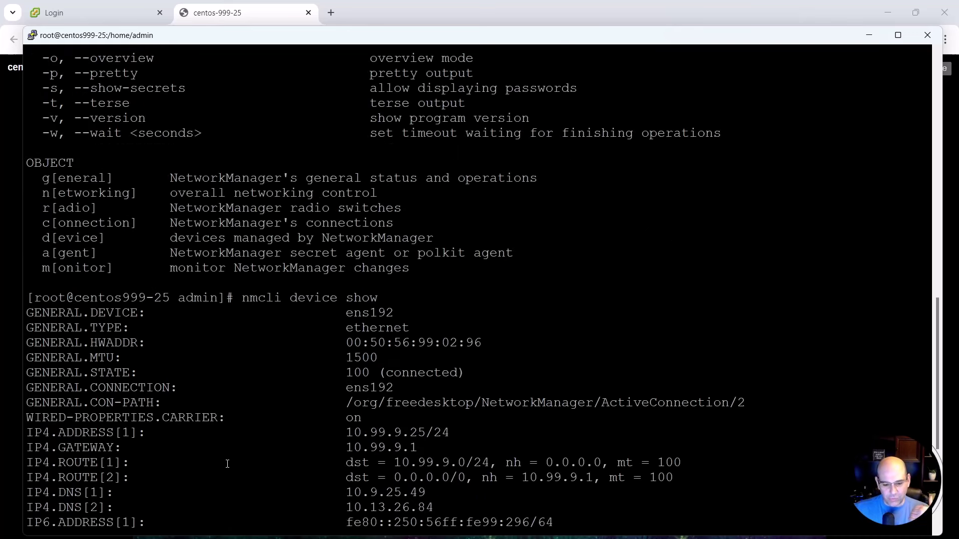
scroll(227, 464, down, 5)
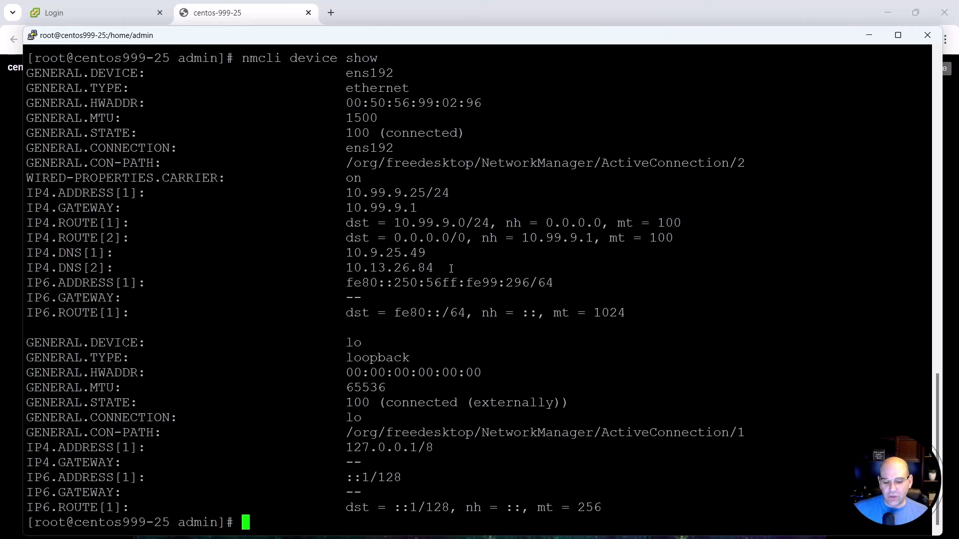
key(Up)
Step: Run nmcli device show ens192 to list only that interface's 10.99.9.25/24 and gateway 10.99.9.1
text(ens192)
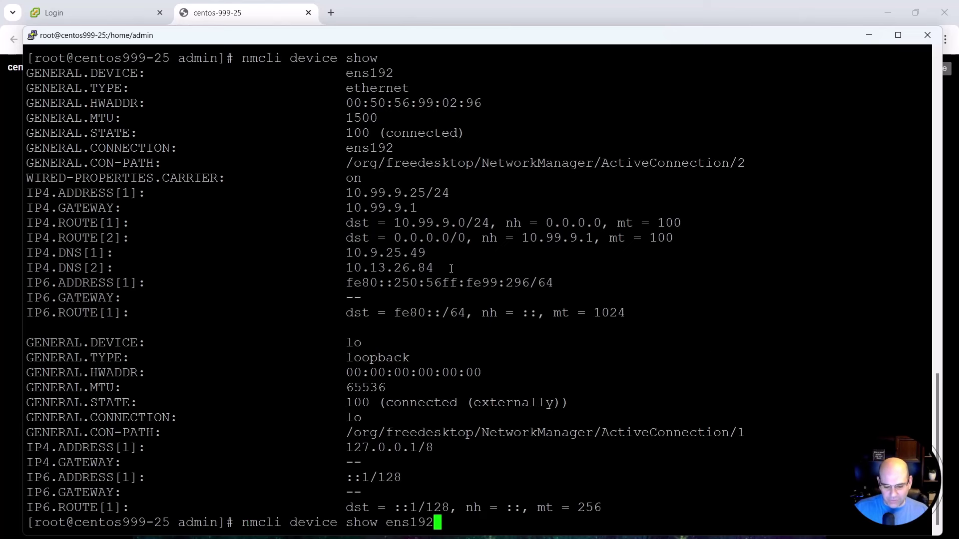
key(Return)
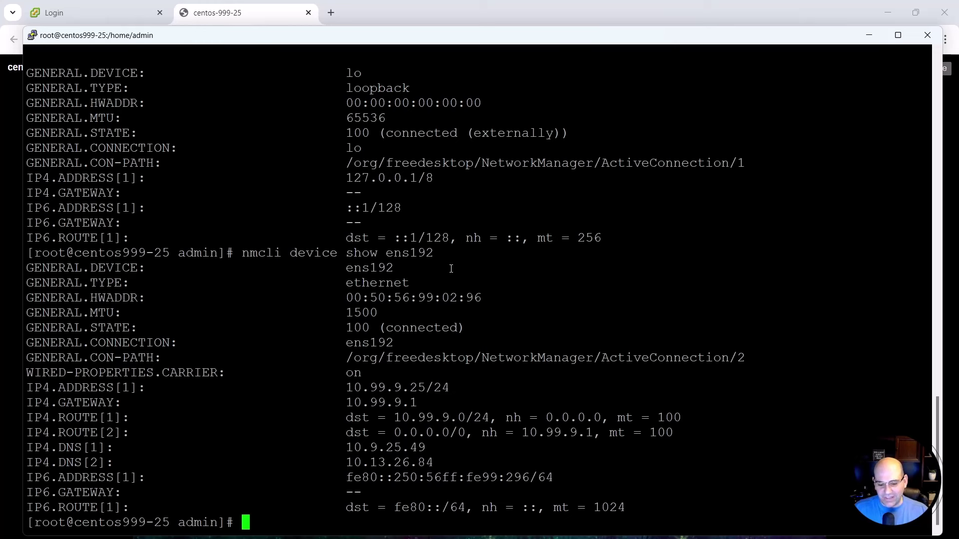
drag(387, 254, 410, 254)
click(417, 255)
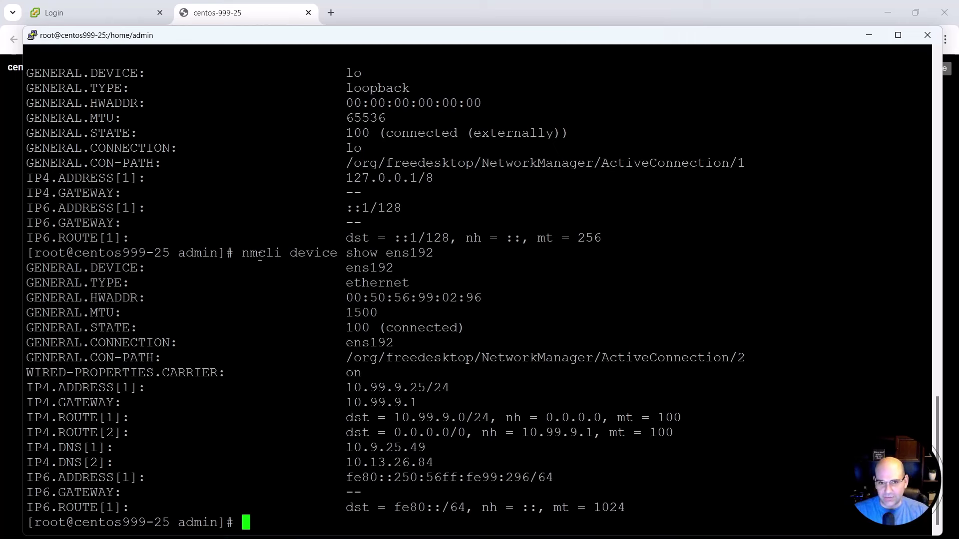
Step: Ping the gateway 10.99.9.1 until 18 packets return with 0% loss
text(ping )
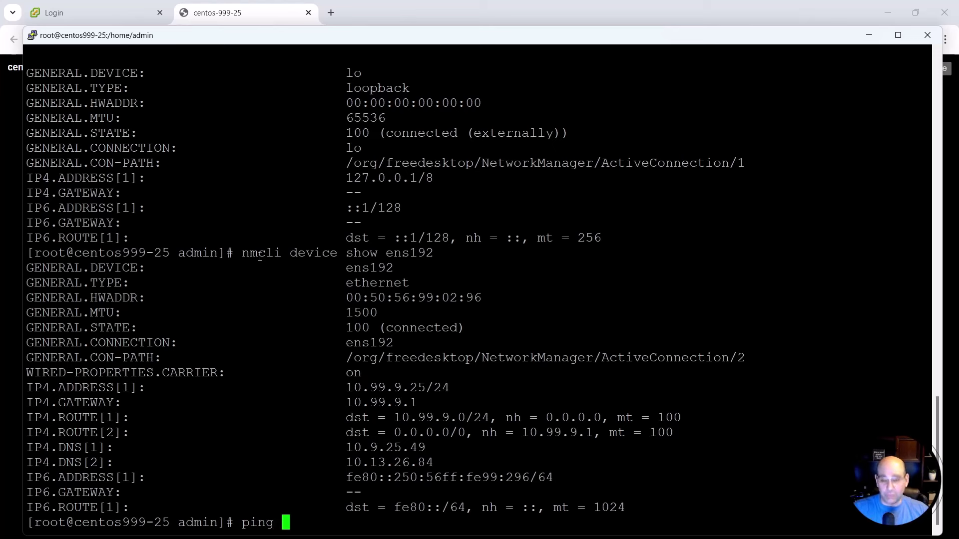
text(10.99)
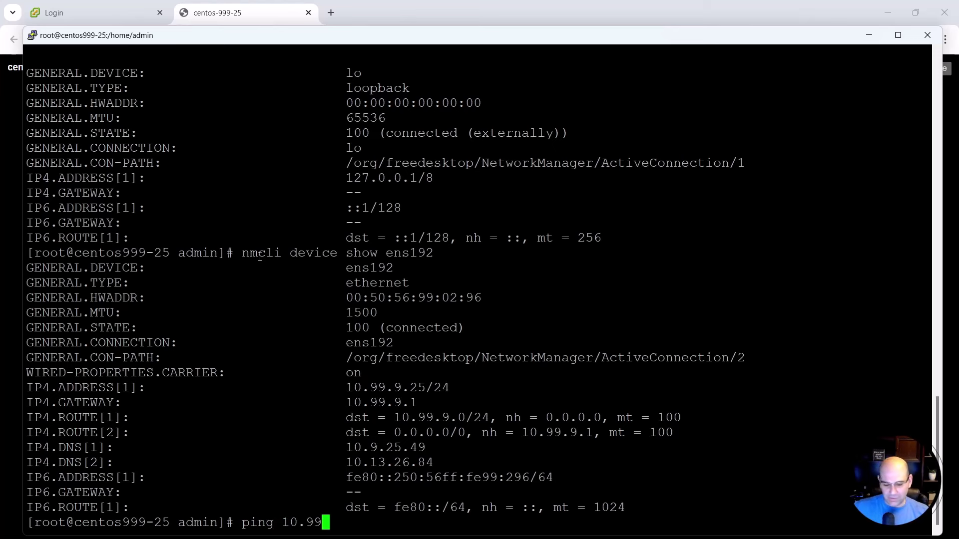
text(.9.1)
key(Return)
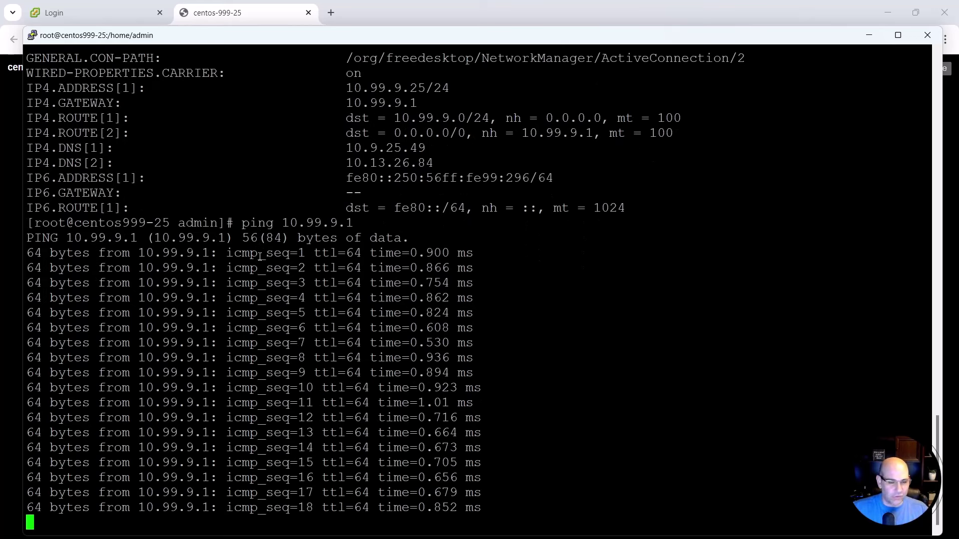
key(ctrl+c)
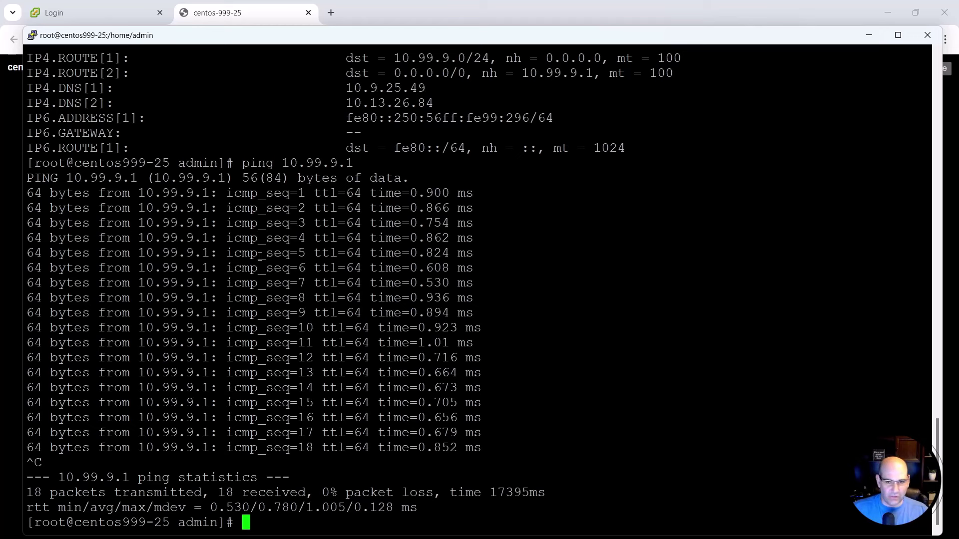
Step: Recall the ping command and erase it from the prompt
key(Up)
key(BackSpace)
key(BackSpace)
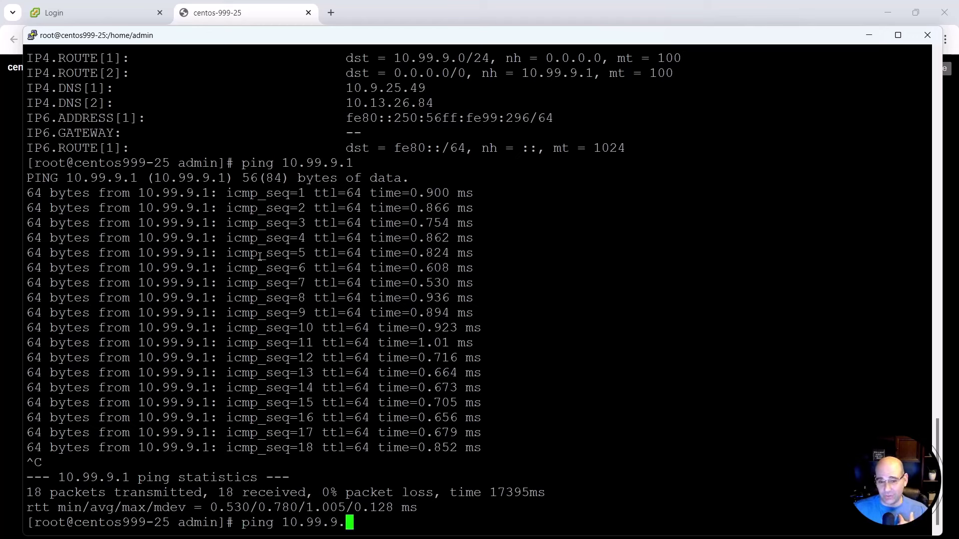
key(BackSpace)
key(BackSpace)
key(BackSpace)
key(BackSpace)
key(BackSpace)
key(BackSpace)
key(BackSpace)
key(BackSpace)
key(BackSpace)
key(BackSpace)
key(BackSpace)
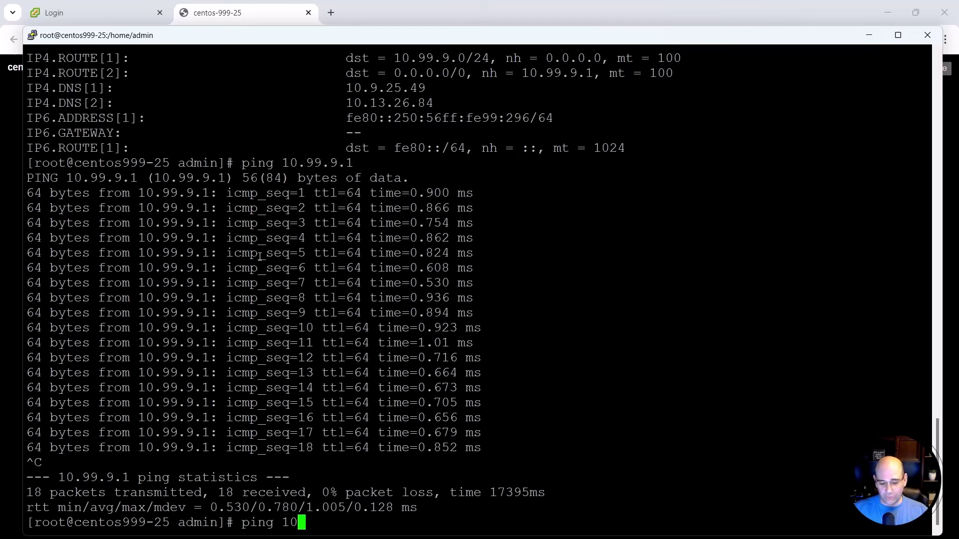
key(BackSpace)
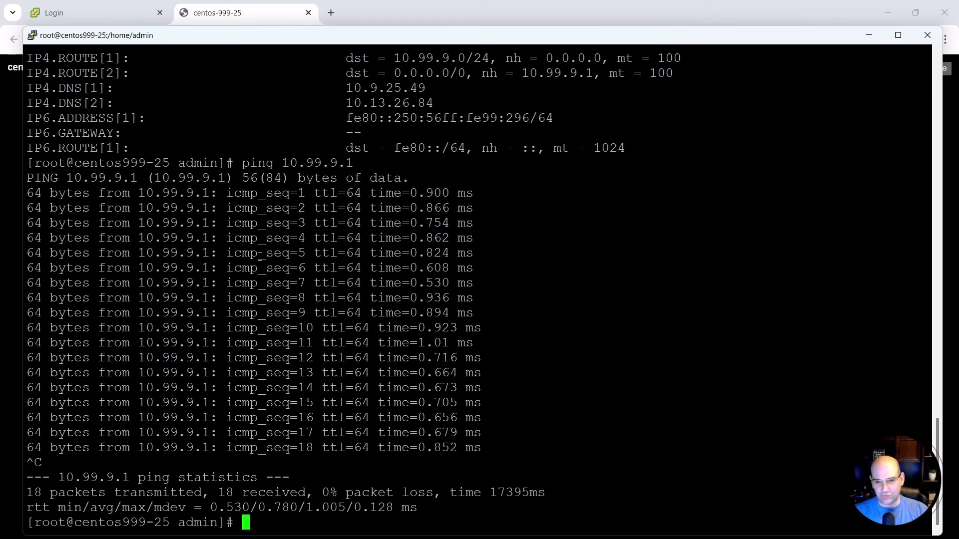
Step: Run netstat to list unix STREAM and DGRAM sockets through the Bluetooth section
text(netstat)
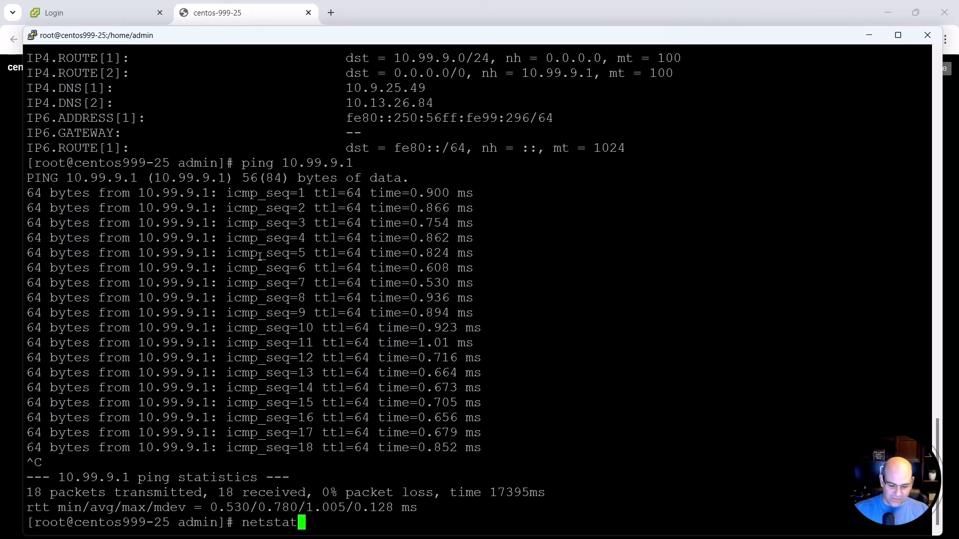
key(Return)
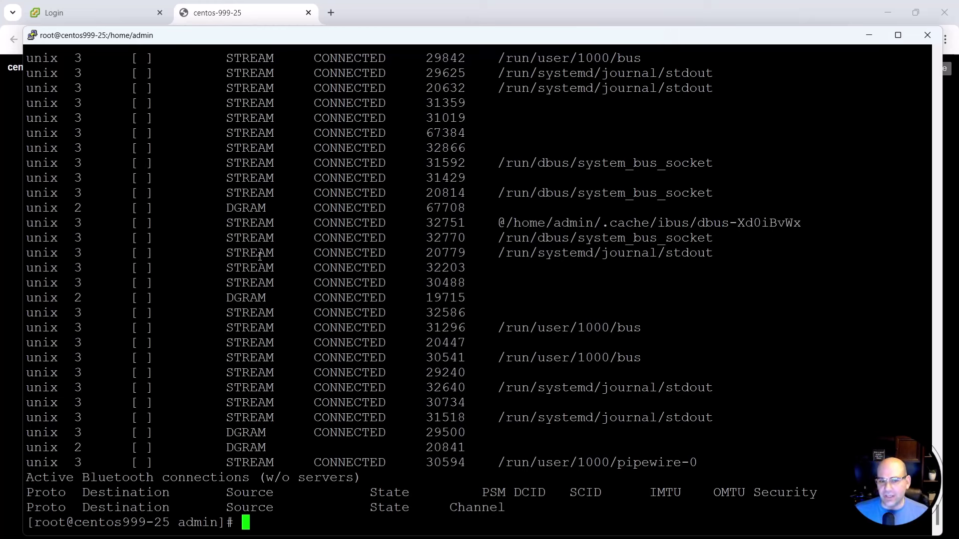
text(ss)
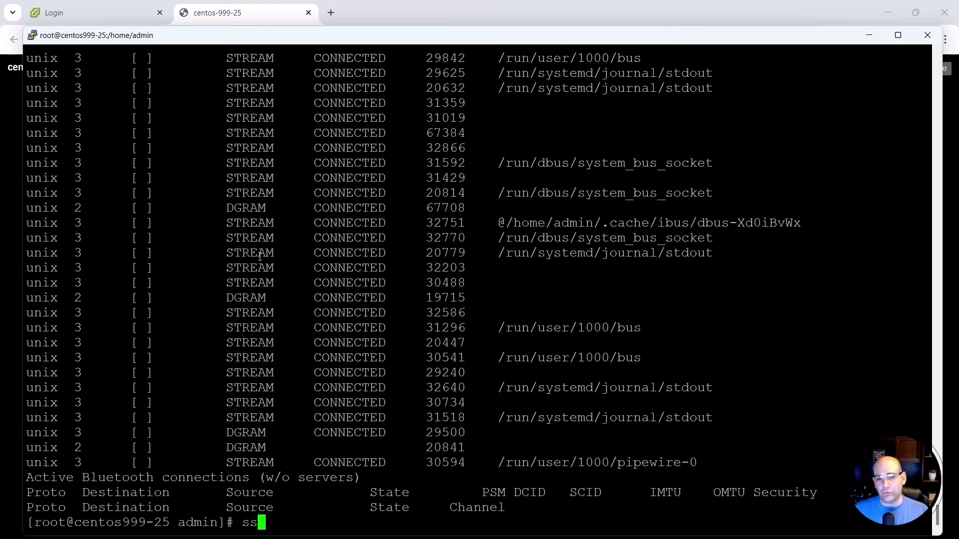
Step: Run ss and scroll back through its listing to the ssh session on 10.99.9.25
key(Return)
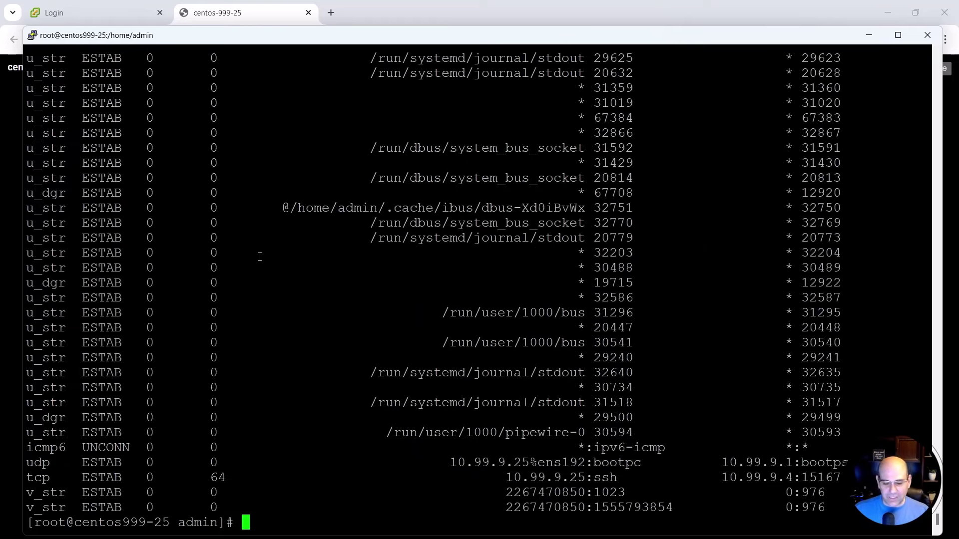
scroll(260, 257, up, 20)
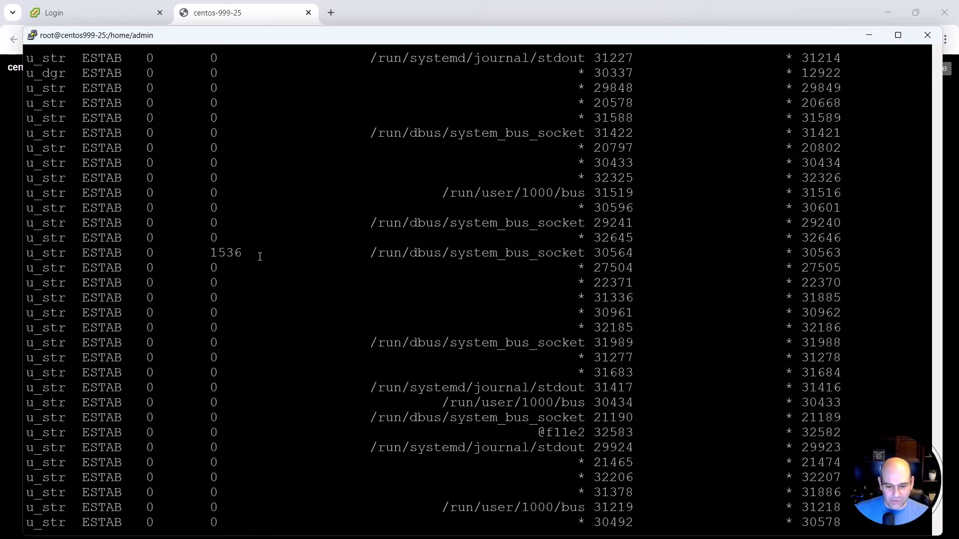
scroll(260, 256, up, 20)
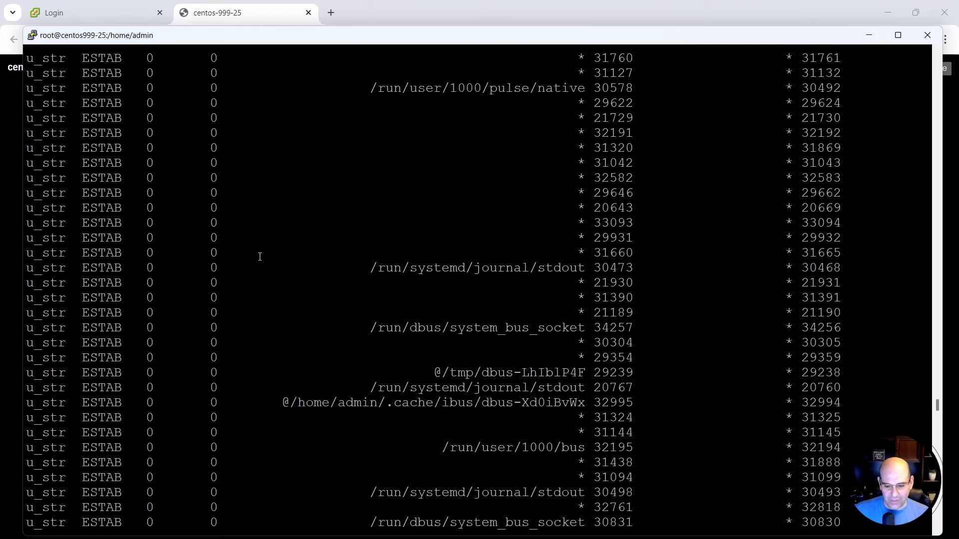
scroll(260, 256, up, 15)
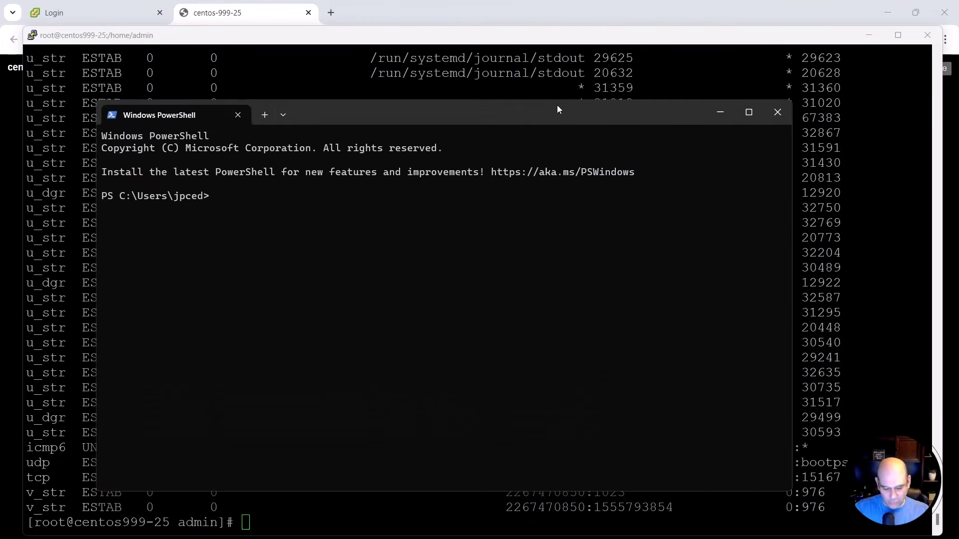
Step: Run ipconfig in PowerShell, showing host address 10.99.9.4 with gateway 10.99.9.1
text(ipconfif)
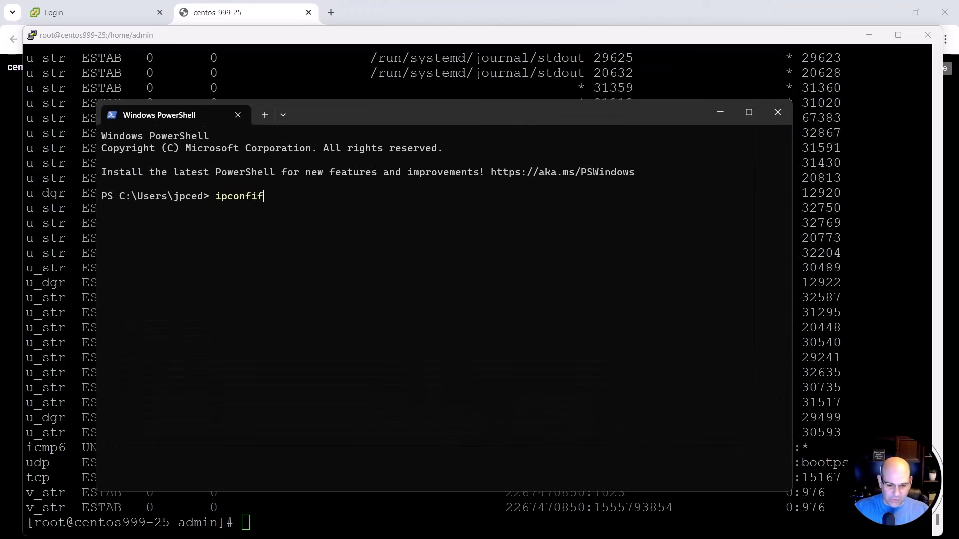
key(BackSpace)
text(g)
key(Return)
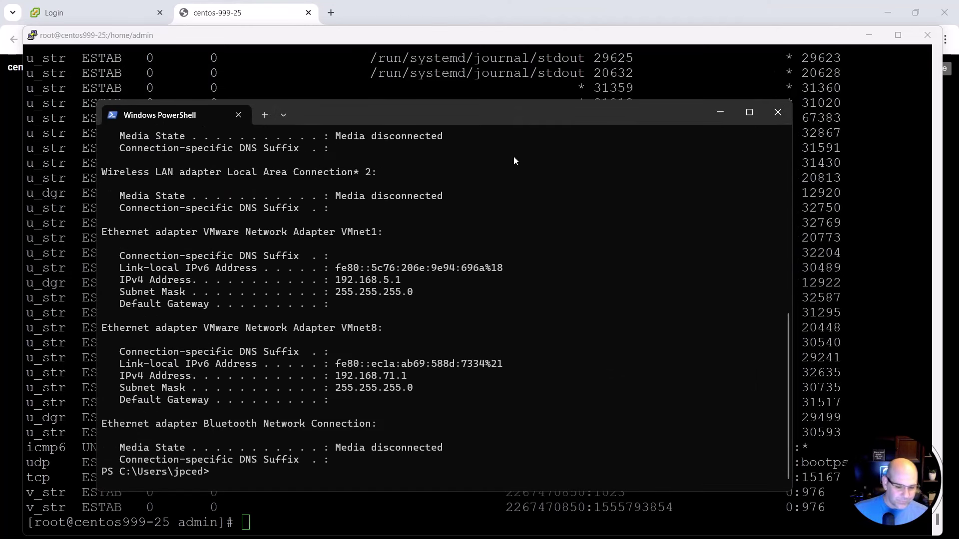
scroll(433, 259, up, 8)
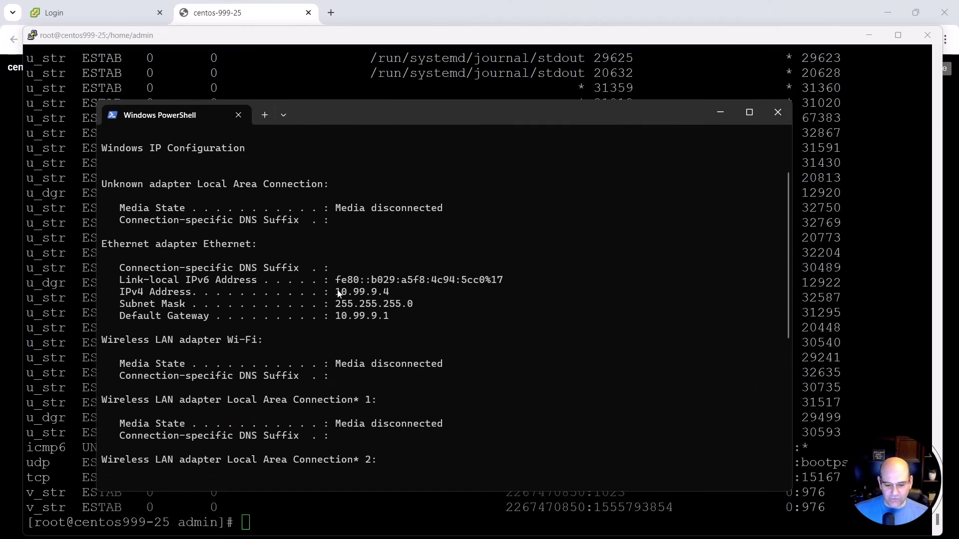
Step: Copy the host address 10.99.9.4 and return to the PuTTY window
drag(335, 293, 393, 295)
right_click(394, 296)
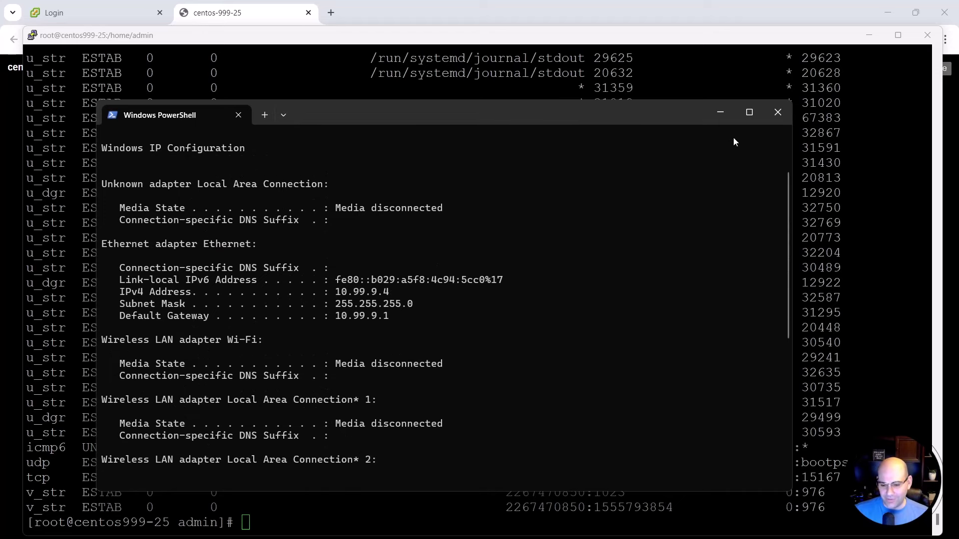
click(734, 80)
triple_click(723, 478)
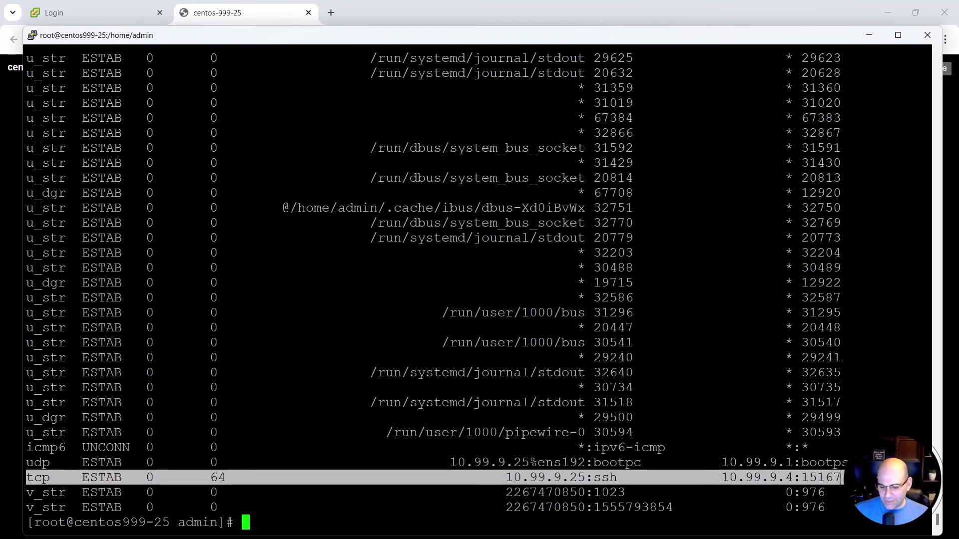
click(591, 486)
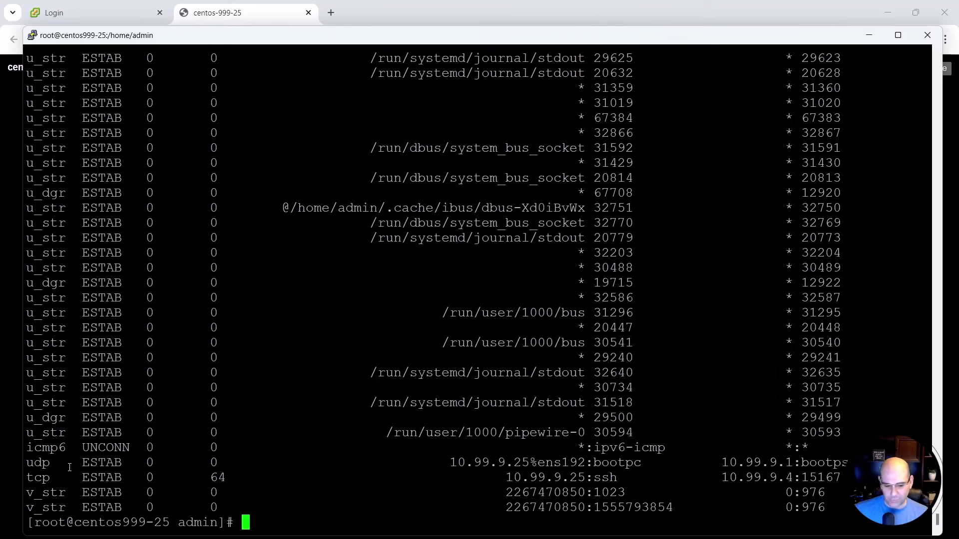
double_click(215, 477)
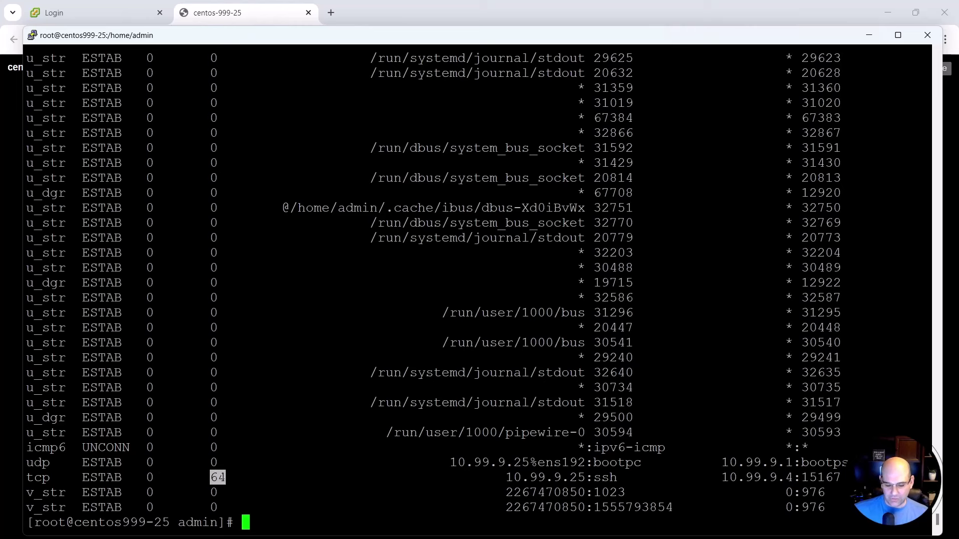
drag(506, 480, 585, 478)
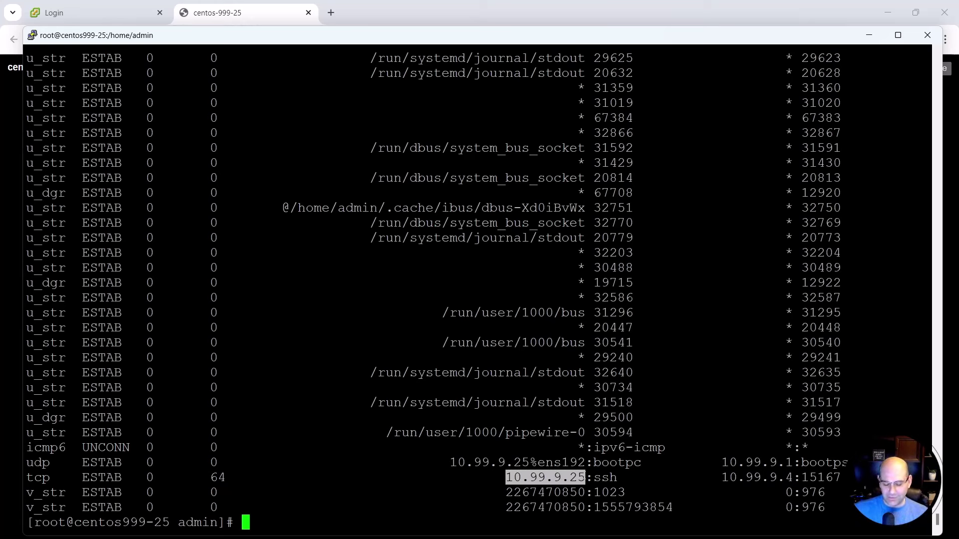
double_click(602, 479)
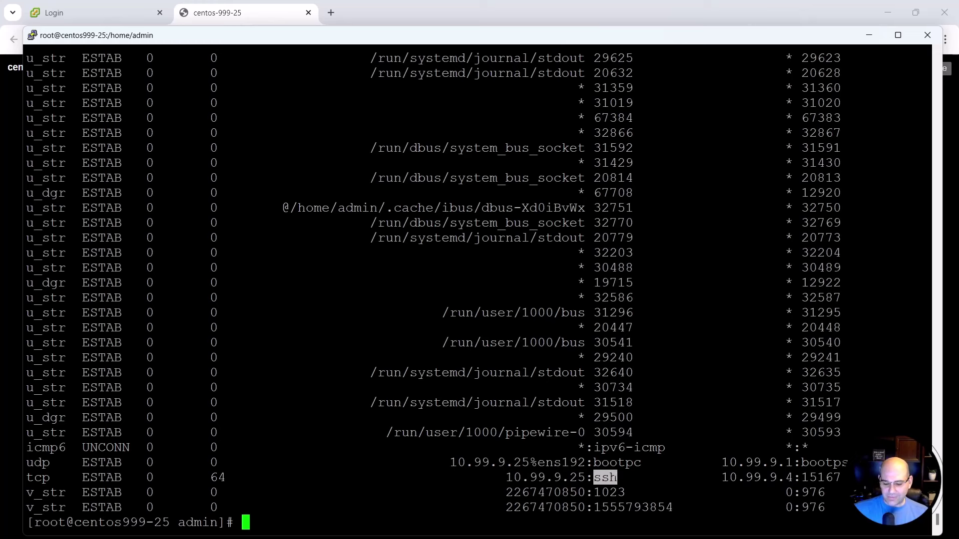
click(614, 479)
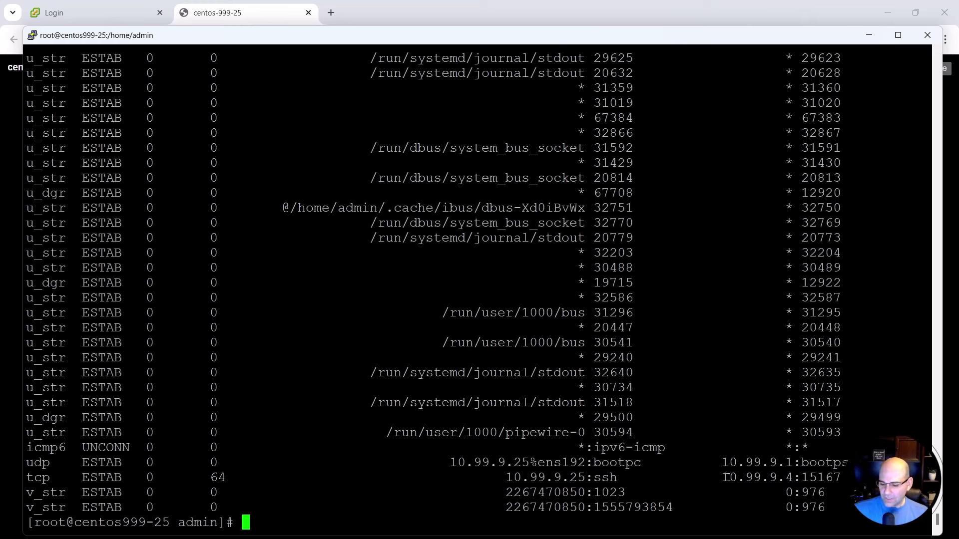
drag(724, 478, 843, 478)
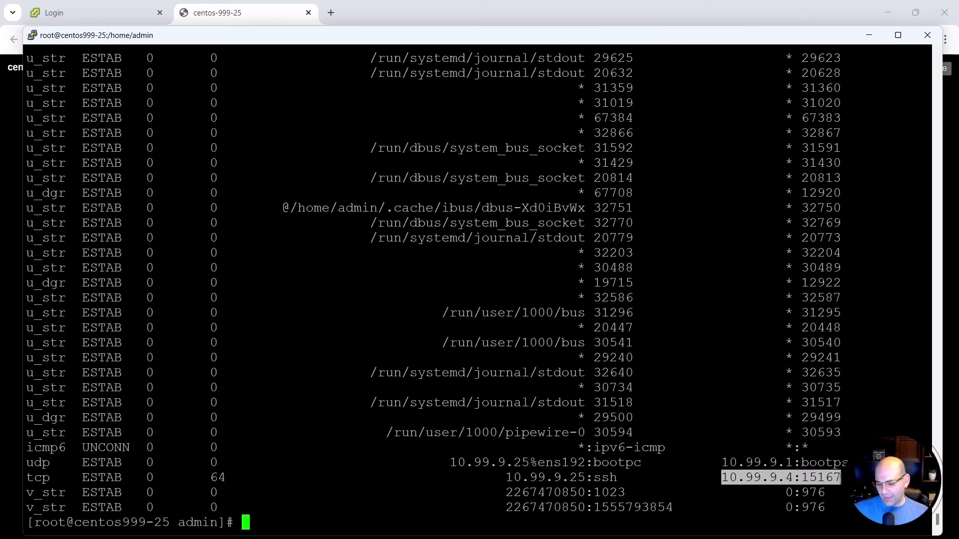
click(764, 477)
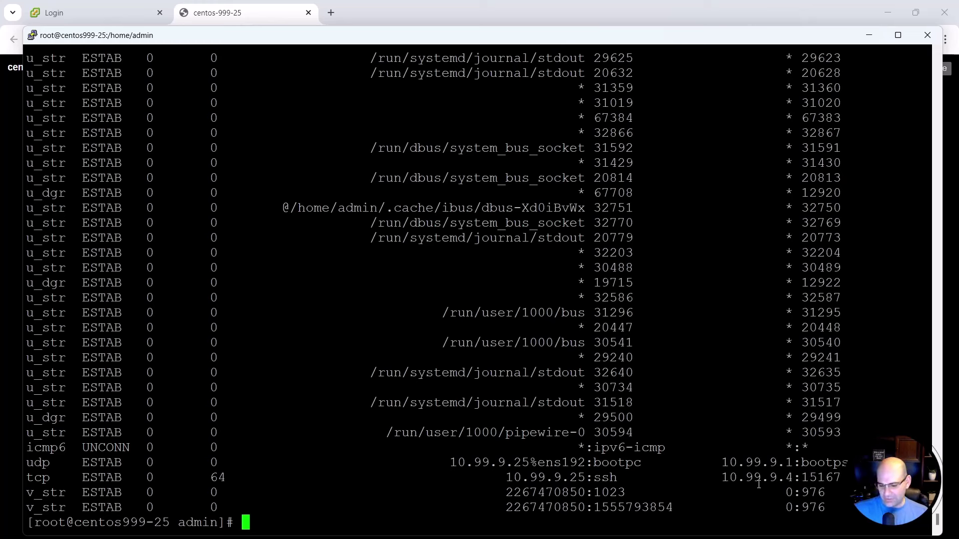
click(843, 477)
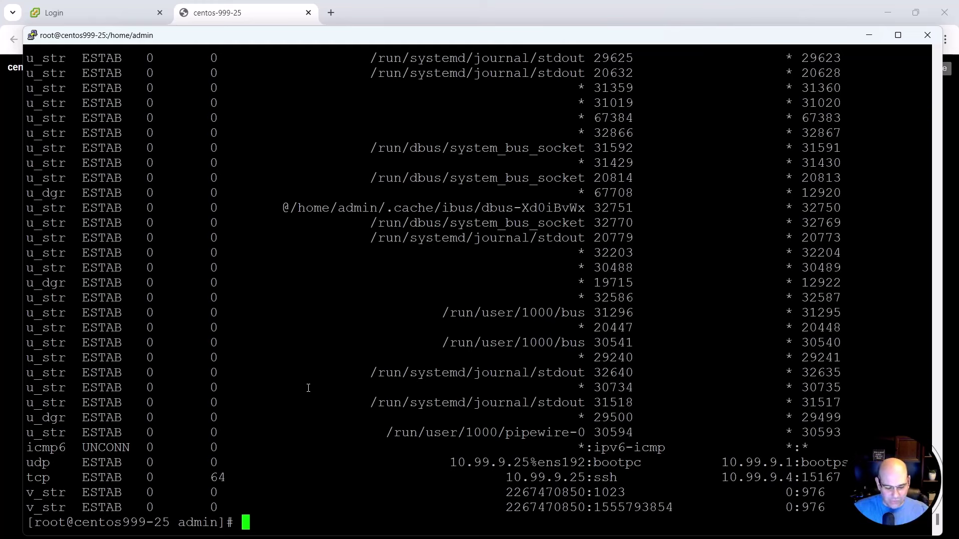
Step: Filter ss output with grep 10.99.9.4 to show the single established ssh connection
text(ss)
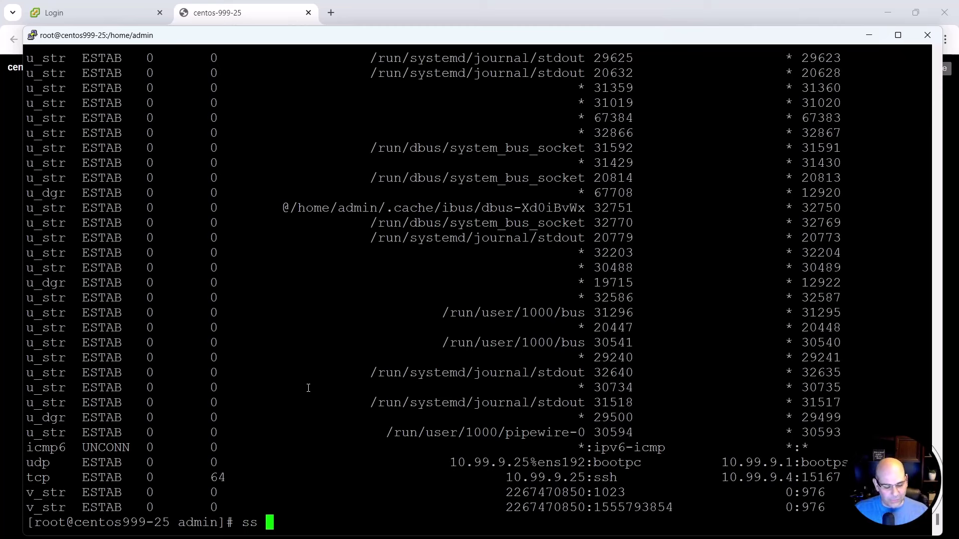
text(|)
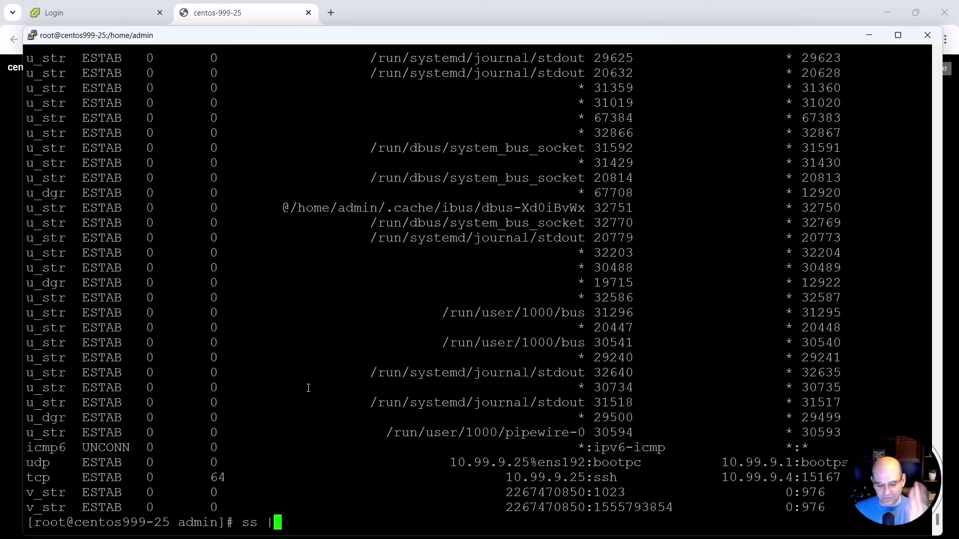
text(grep)
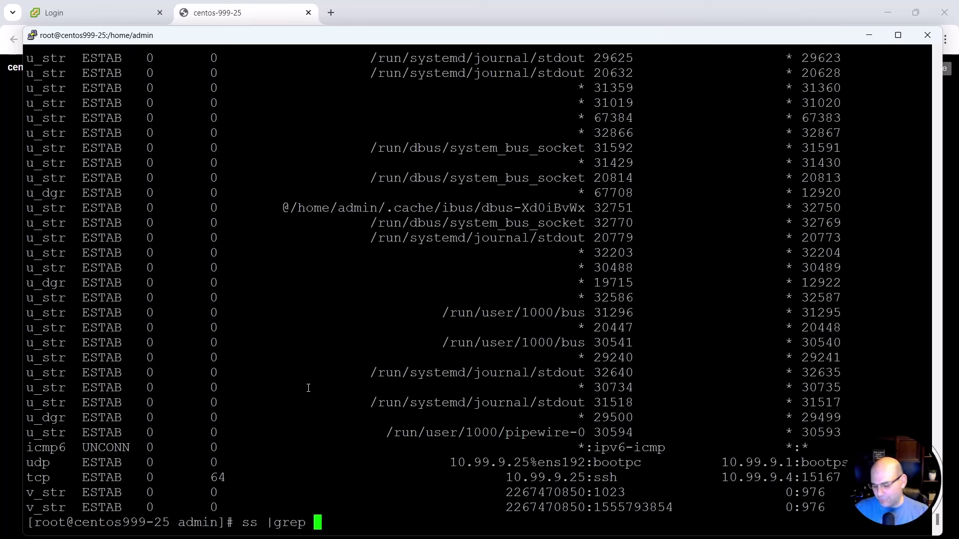
text(10.9)
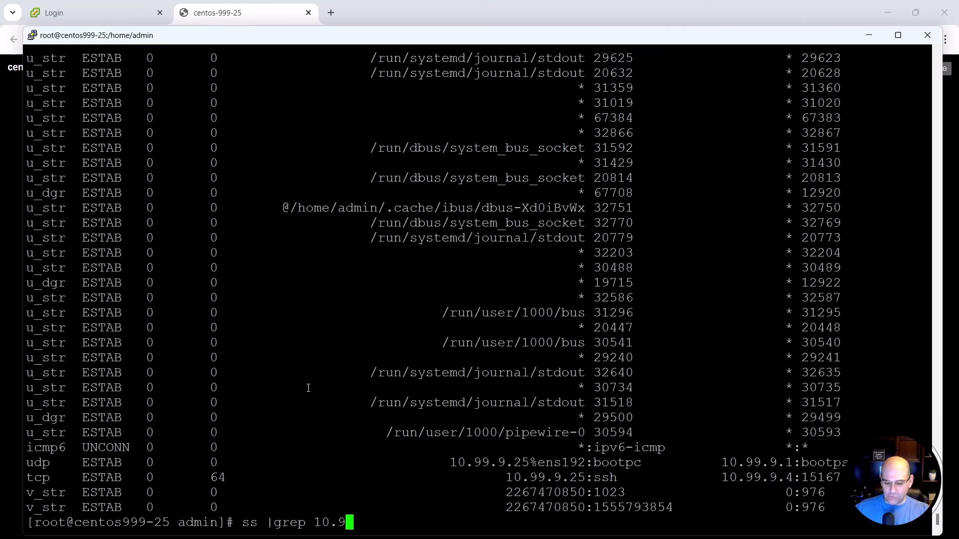
text(9.9.4)
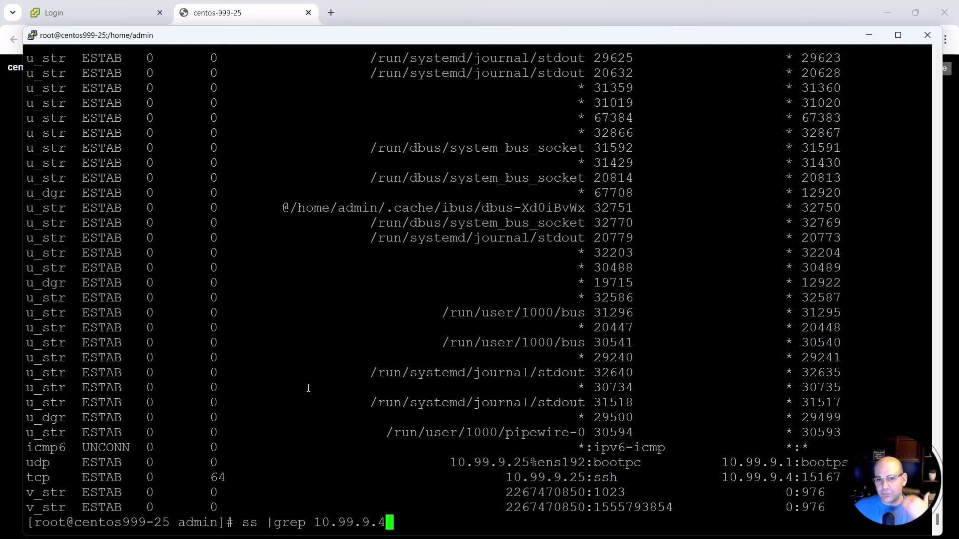
key(Return)
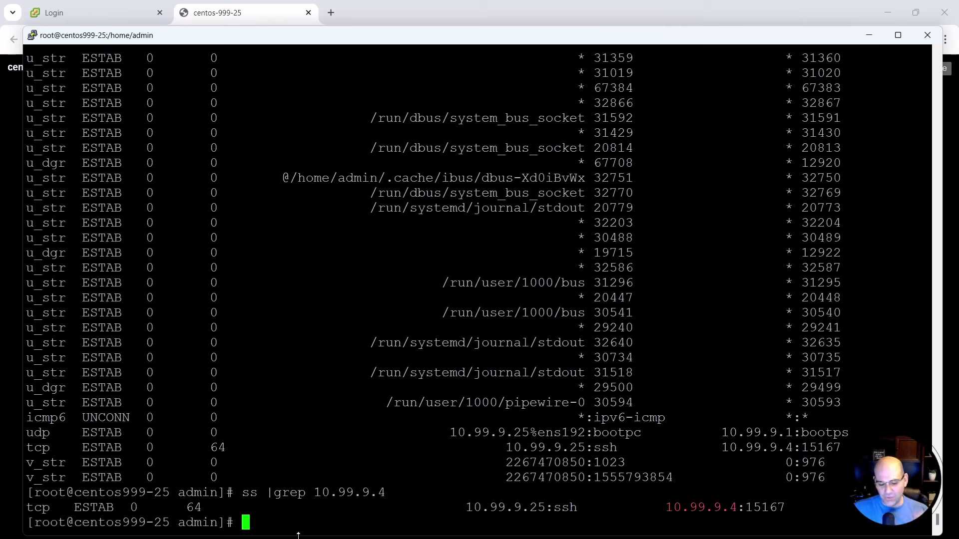
key(Up)
key(BackSpace)
key(BackSpace)
key(BackSpace)
key(BackSpace)
key(BackSpace)
key(BackSpace)
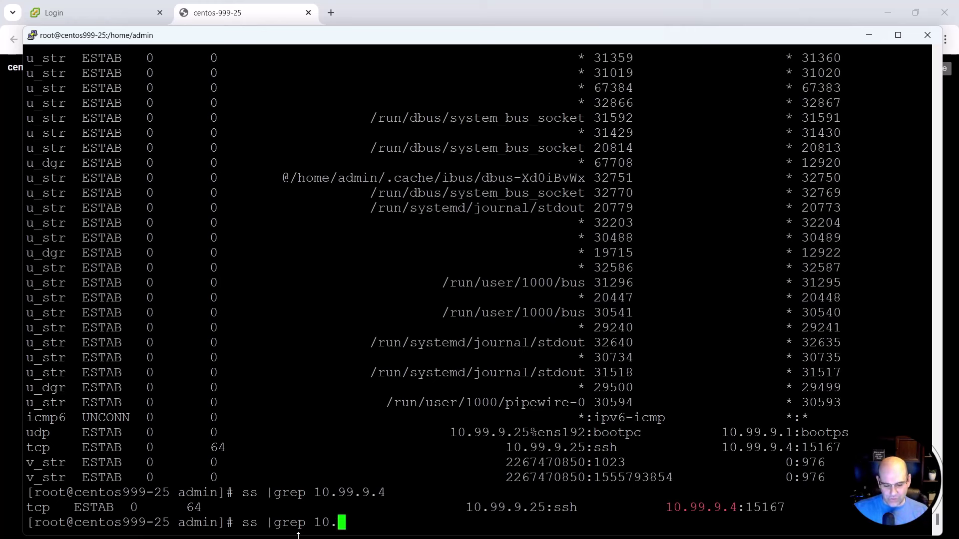
Step: Search the ss output for uppercase TCP, which returns nothing
key(BackSpace)
key(BackSpace)
key(BackSpace)
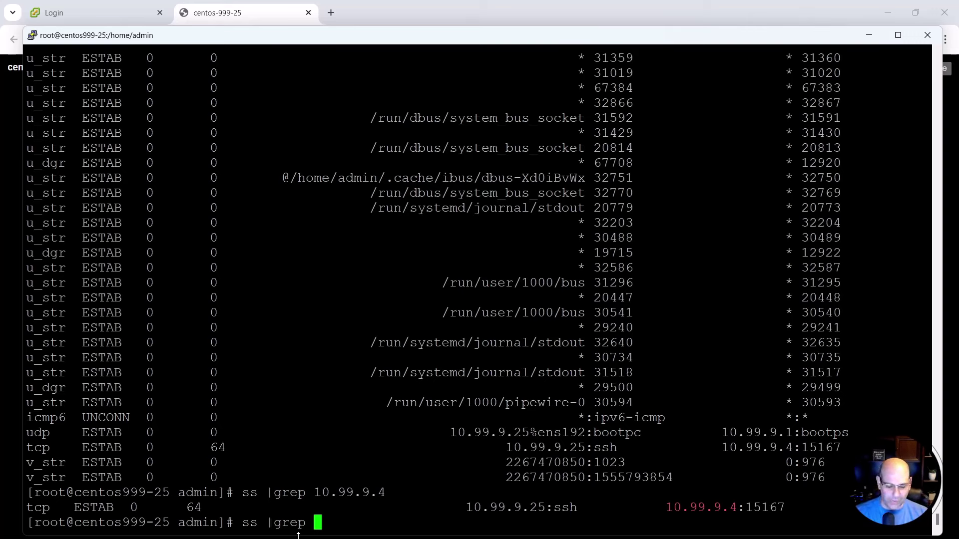
text(TCP)
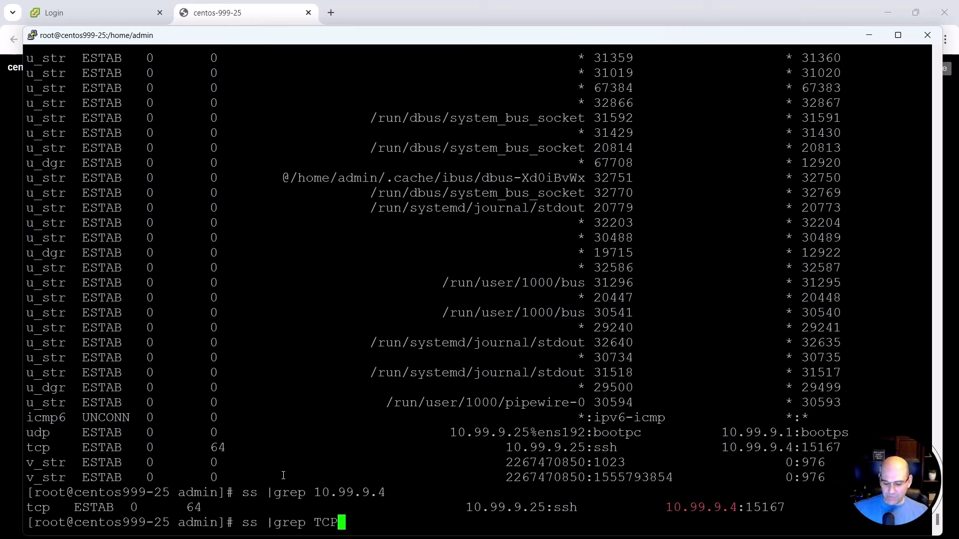
key(Return)
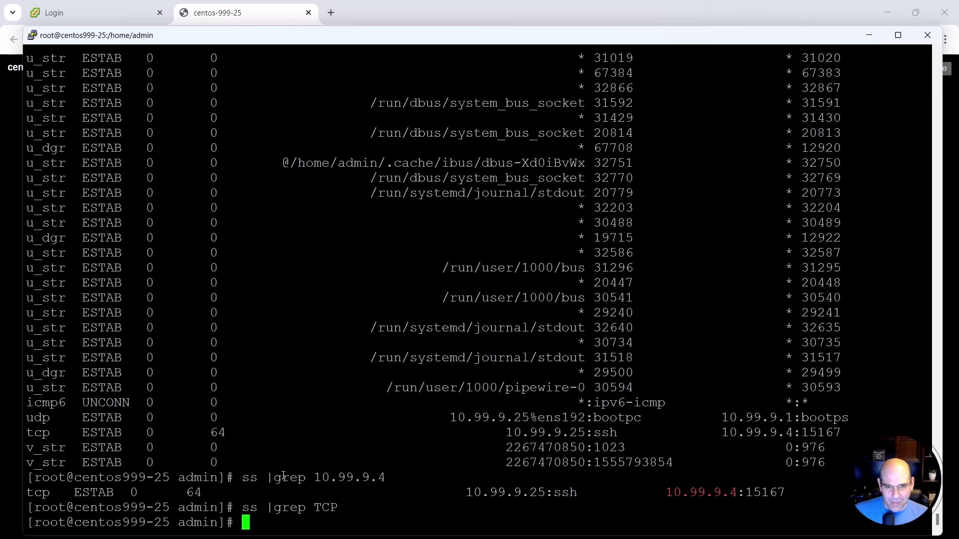
Step: Rerun the search as ss | grep tcp, listing the single ssh connection
key(Up)
key(BackSpace)
key(BackSpace)
key(BackSpace)
text(tcp)
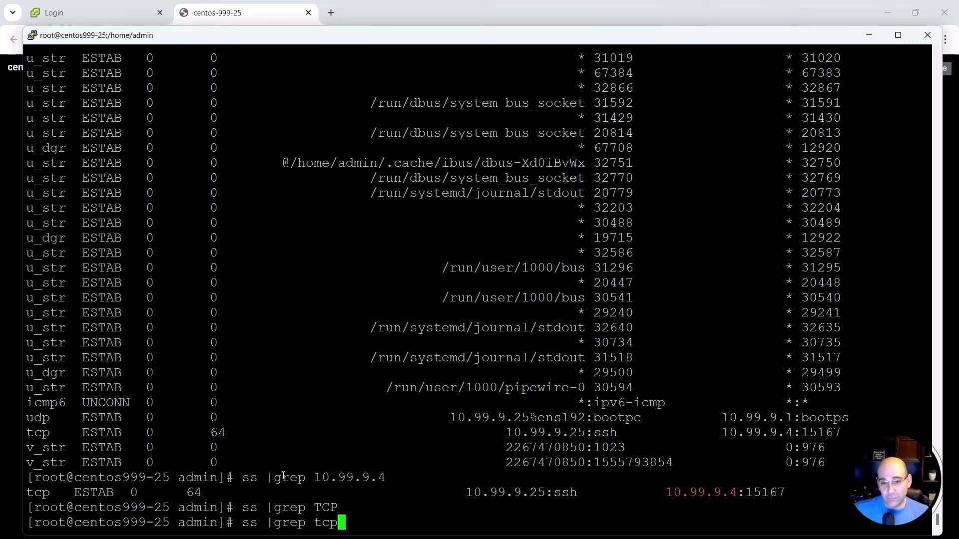
key(Return)
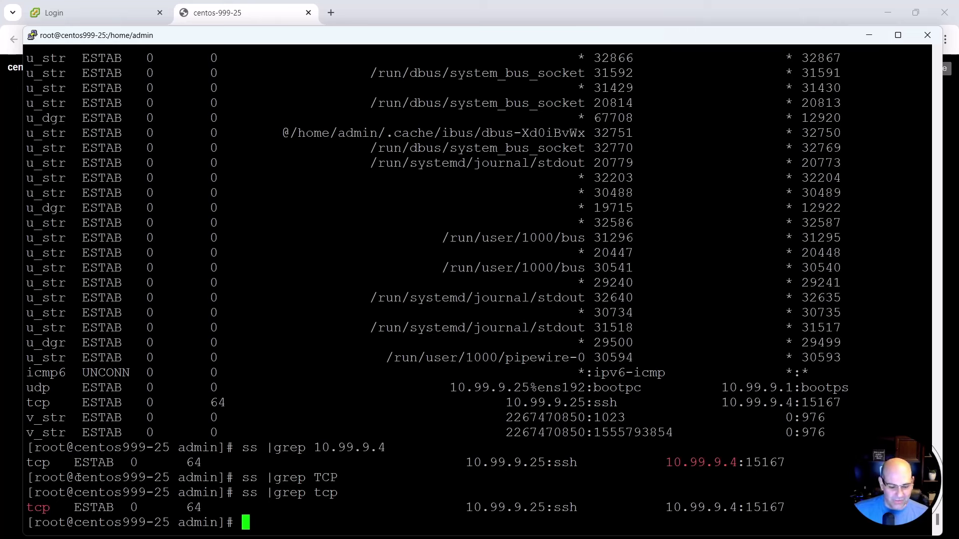
Step: Copy the word tcp from the result, paste it, and clear the prompt
double_click(36, 463)
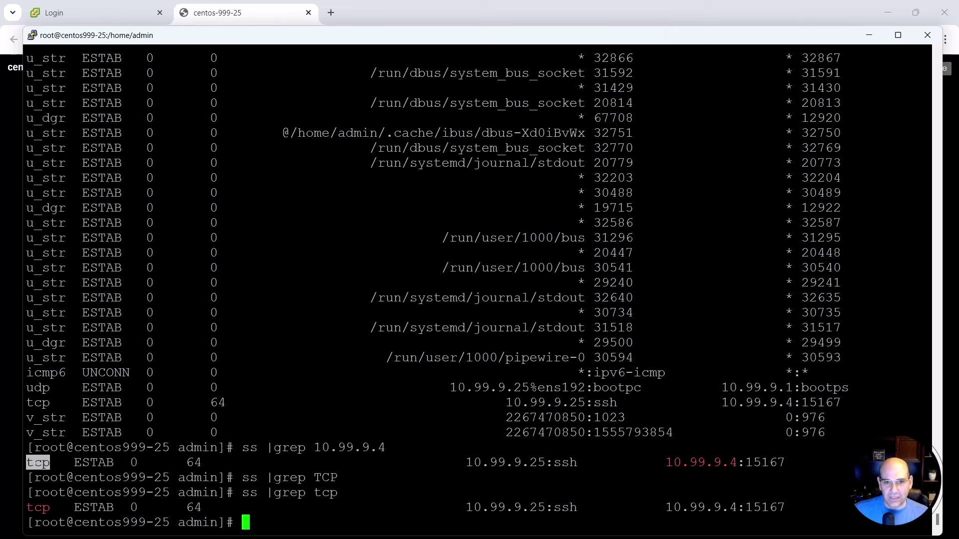
right_click(367, 494)
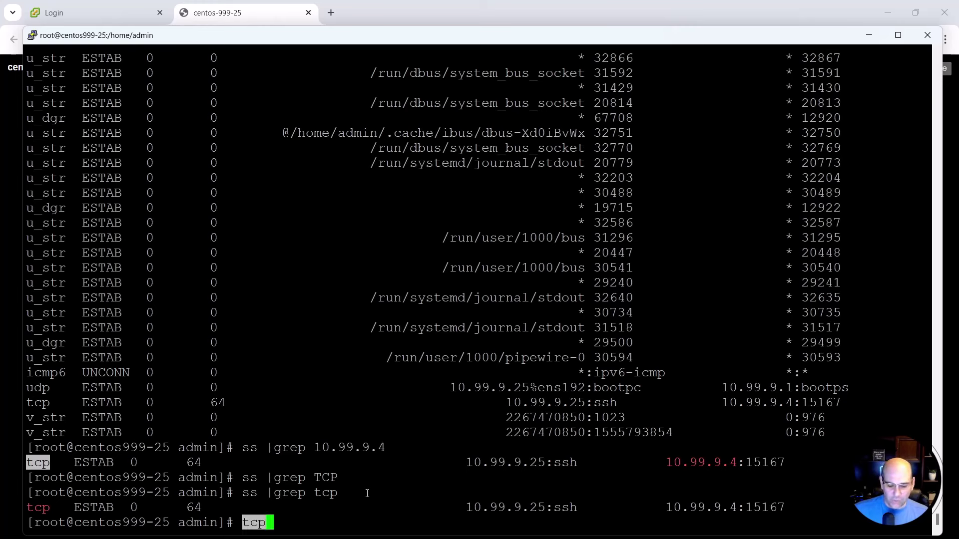
key(BackSpace)
key(BackSpace)
key(BackSpace)
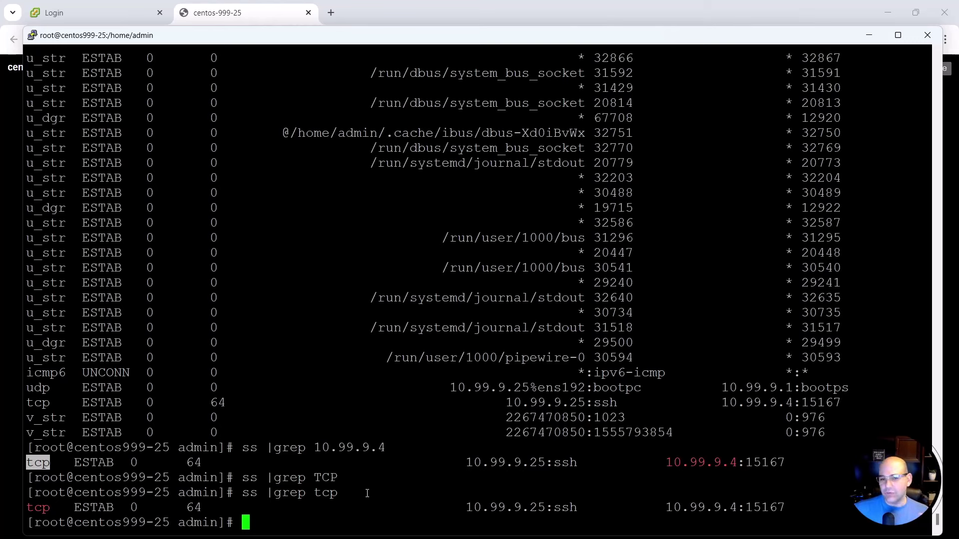
key(Return)
key(Return)
key(Return)
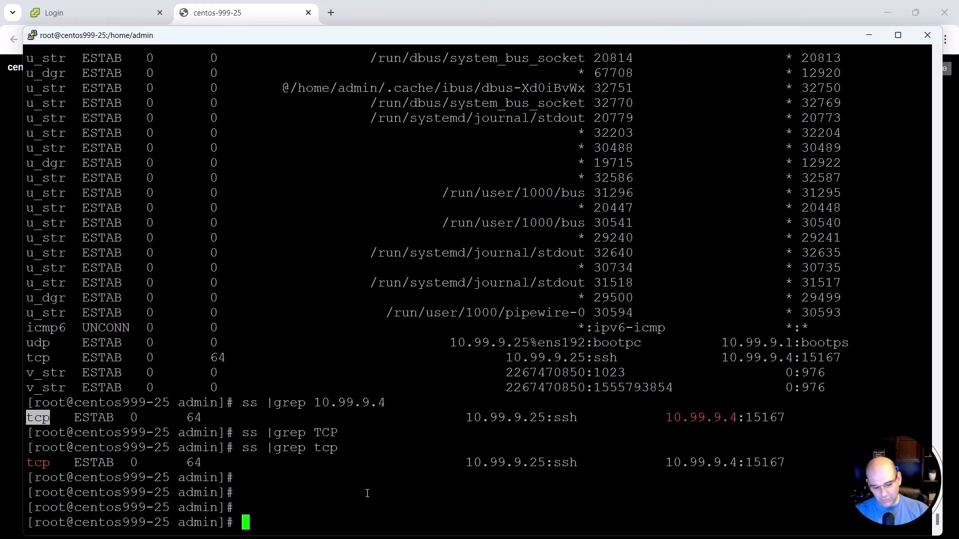
text(ssh)
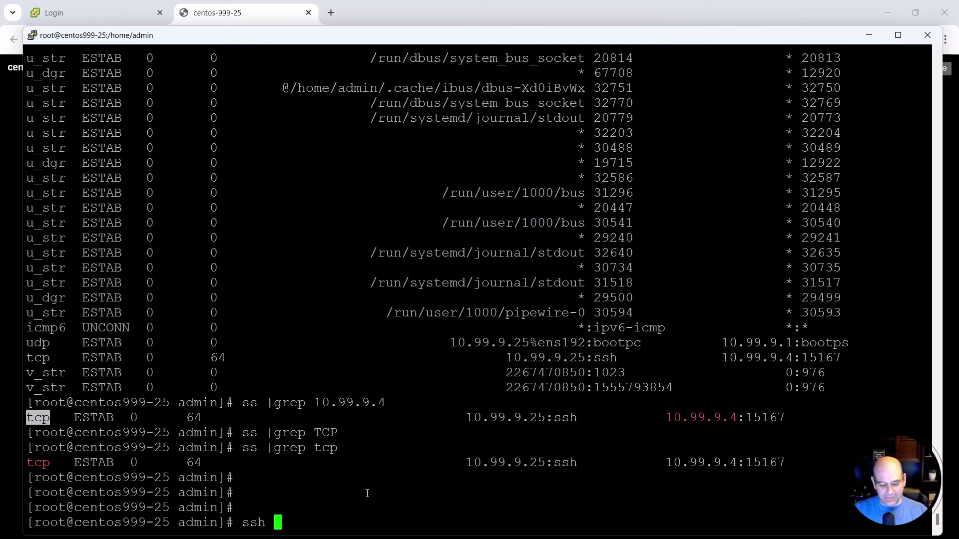
text(admin@)
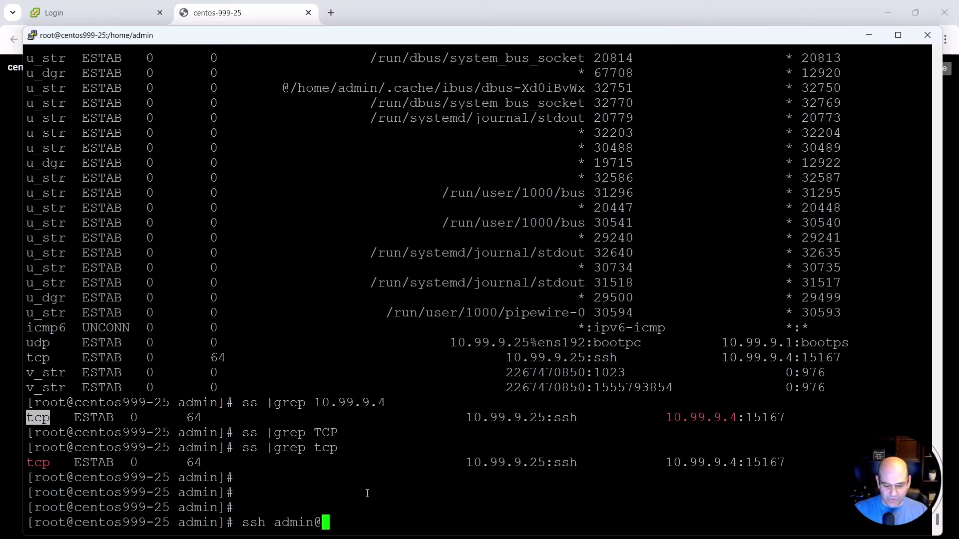
text(10.99.9.)
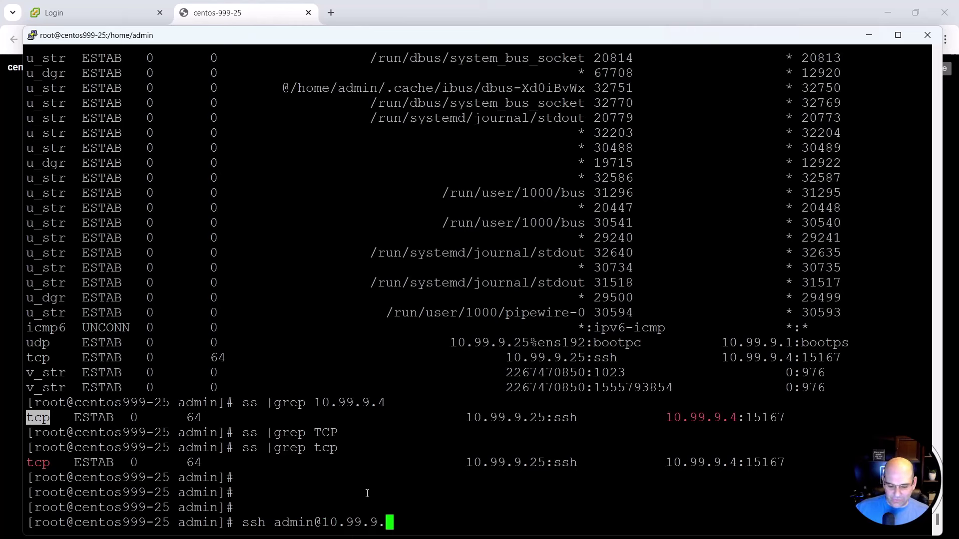
text(24)
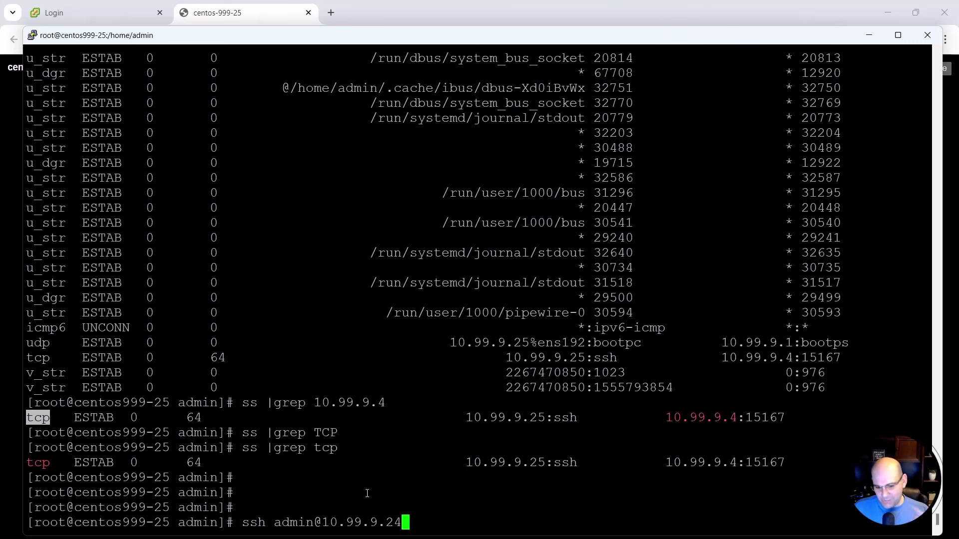
key(Return)
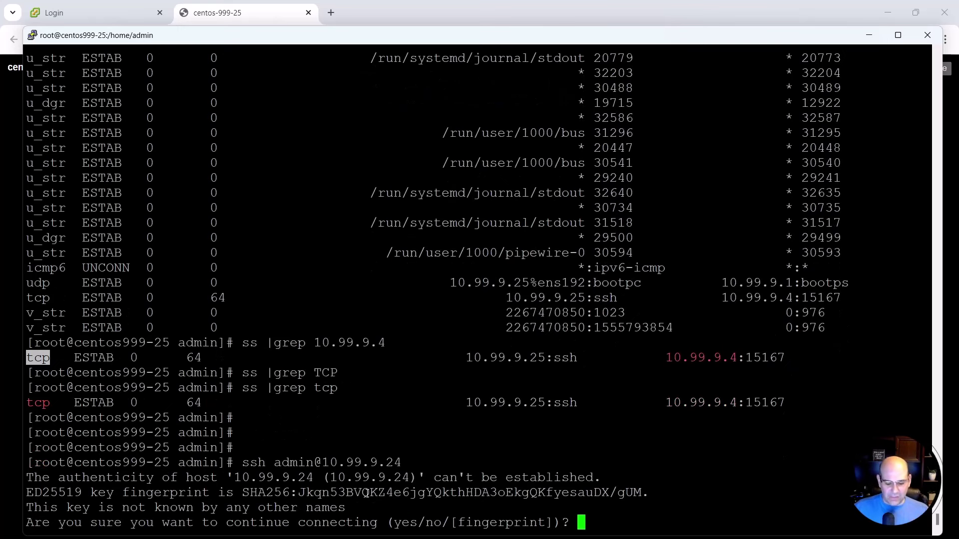
text(yes)
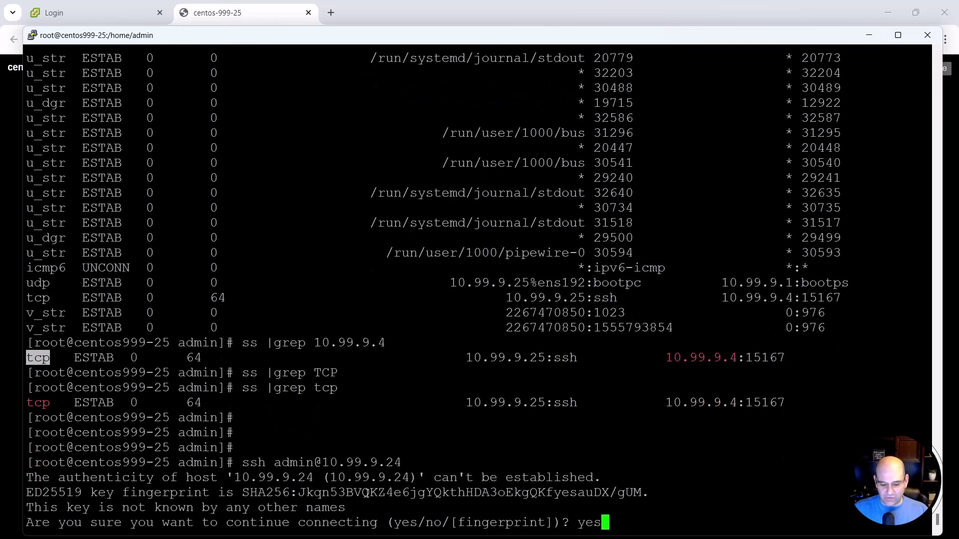
key(Return)
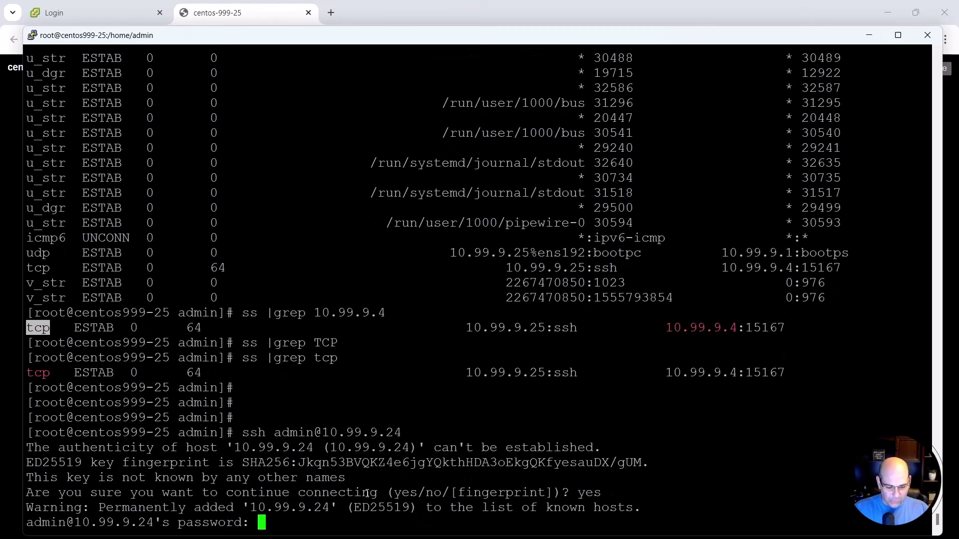
key(Return)
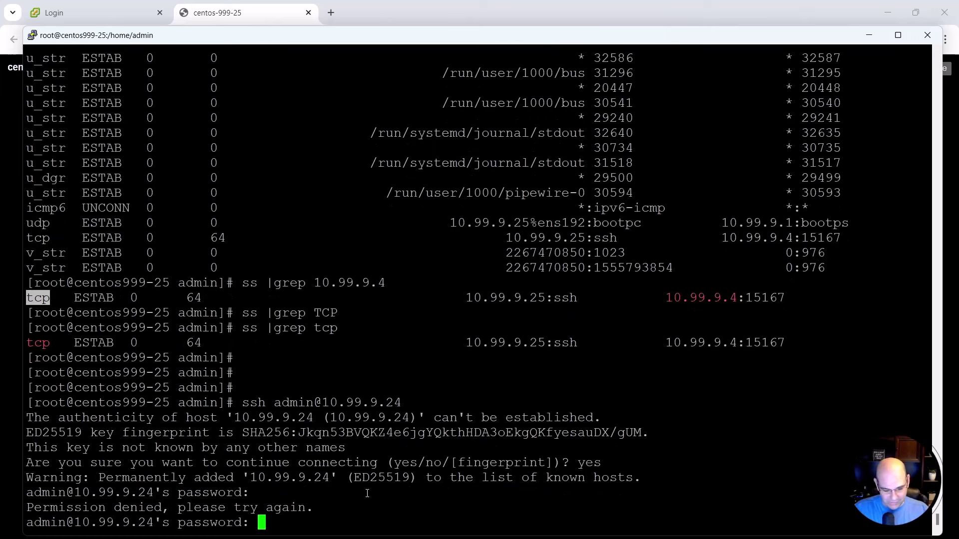
key(Return)
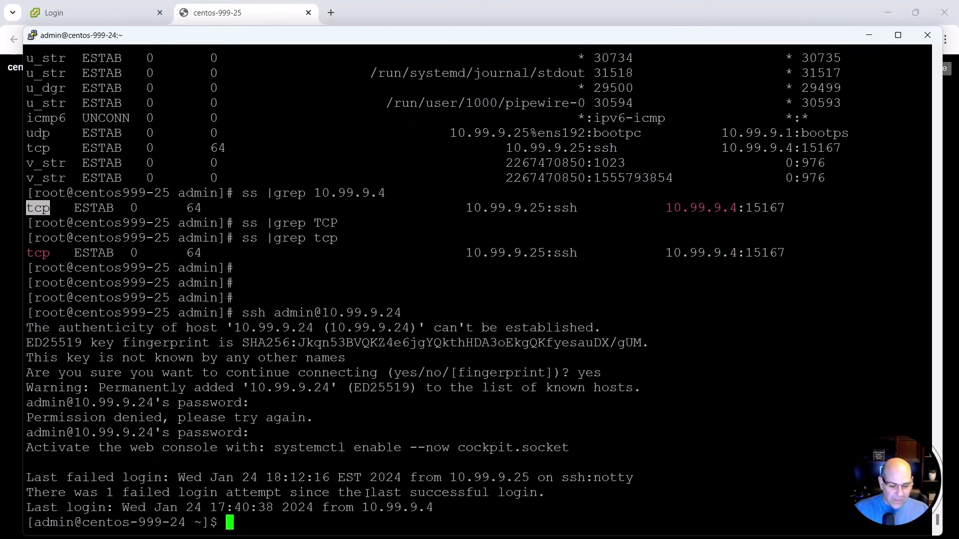
text(ssh )
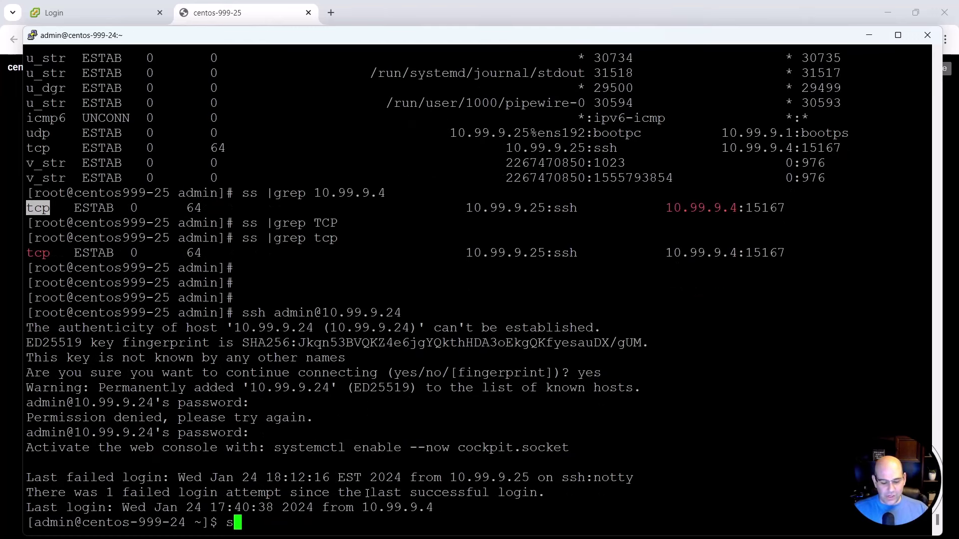
text(admin)
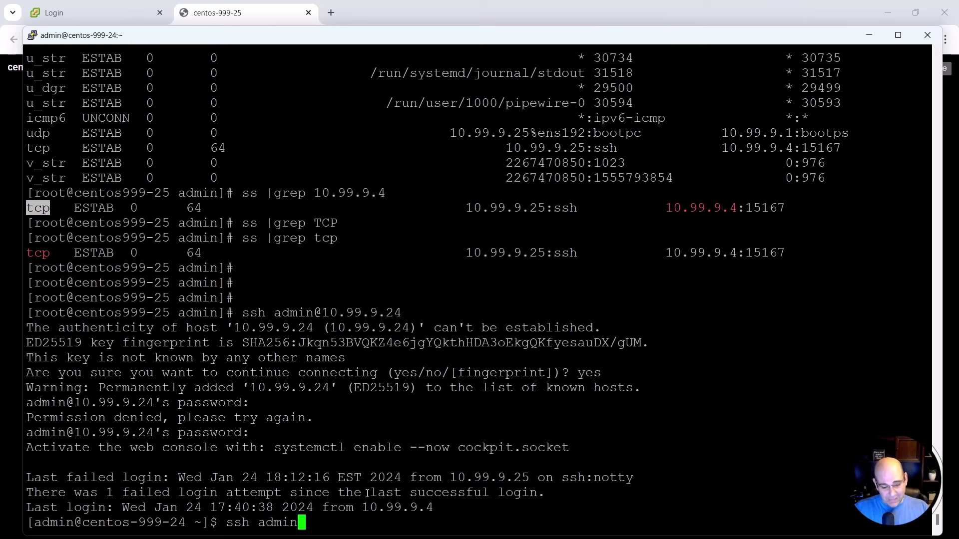
text(@10.99.9.25)
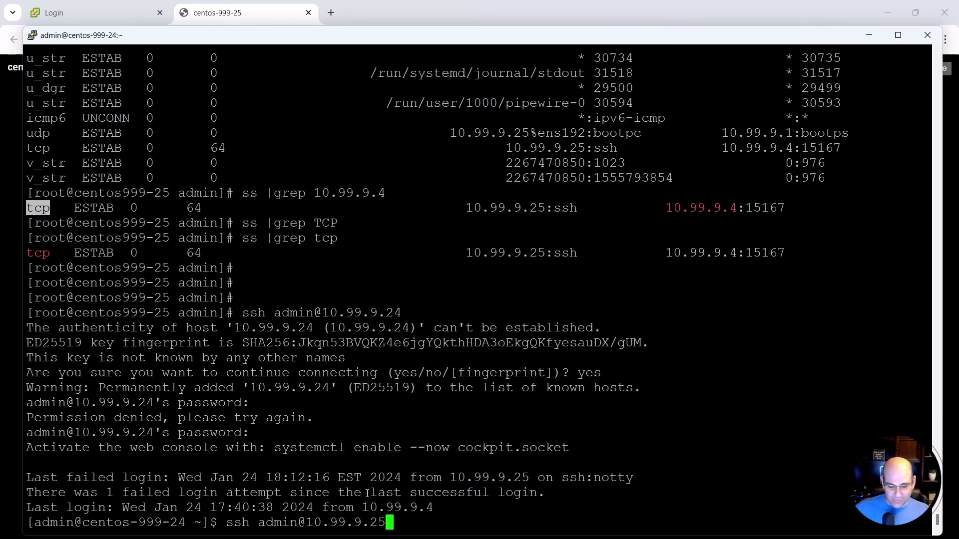
key(Return)
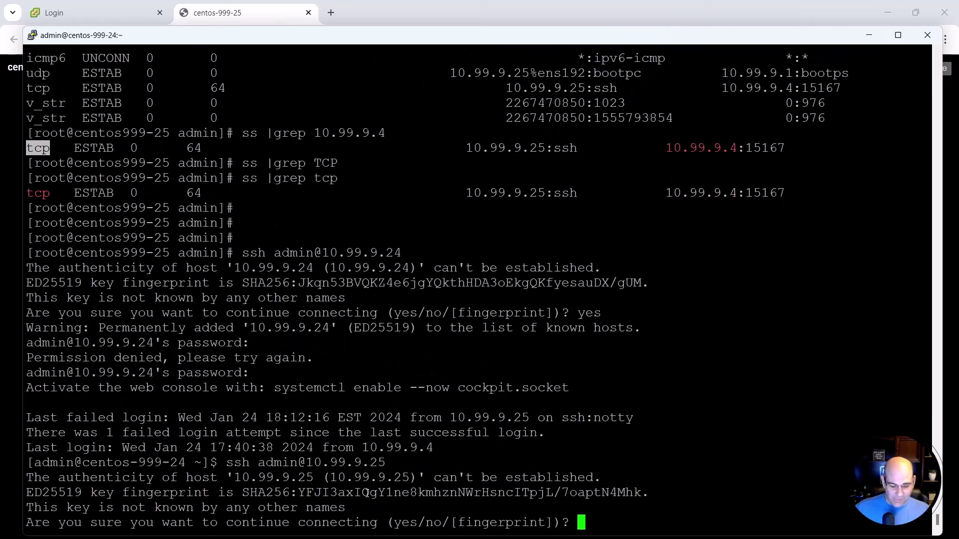
text(yes)
key(Return)
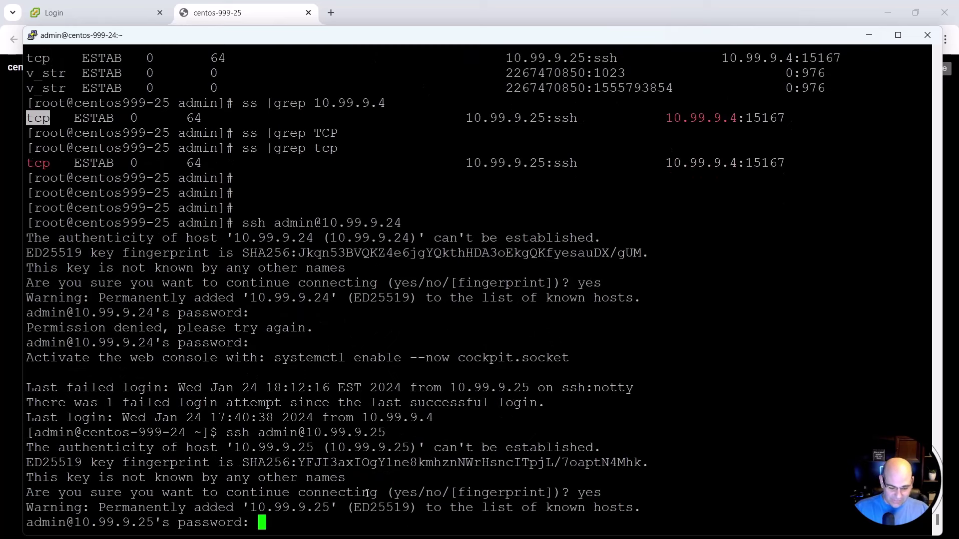
key(Return)
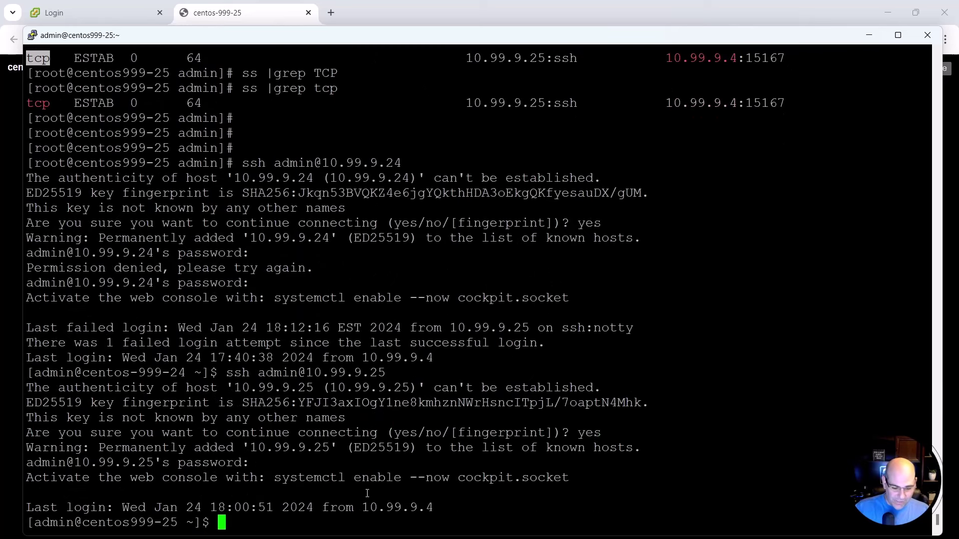
text(exit)
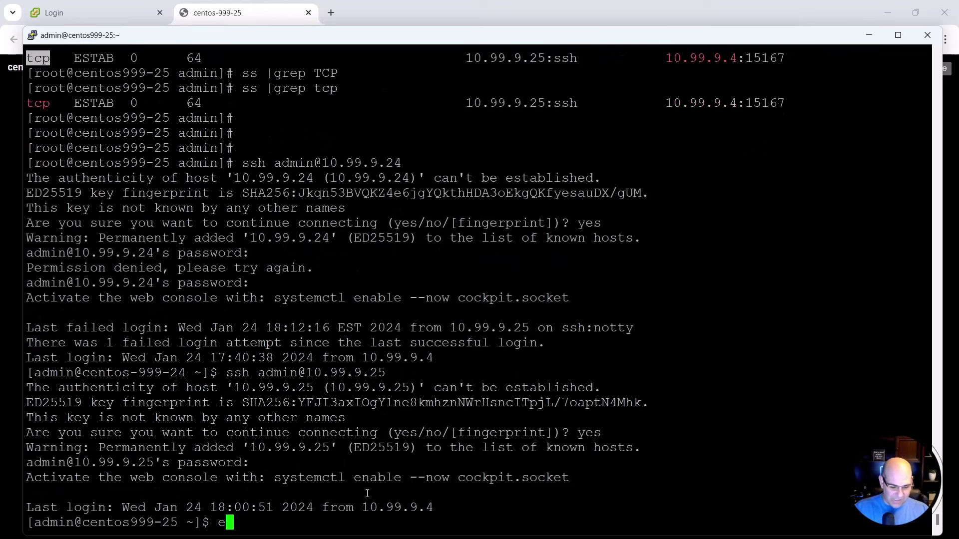
key(Return)
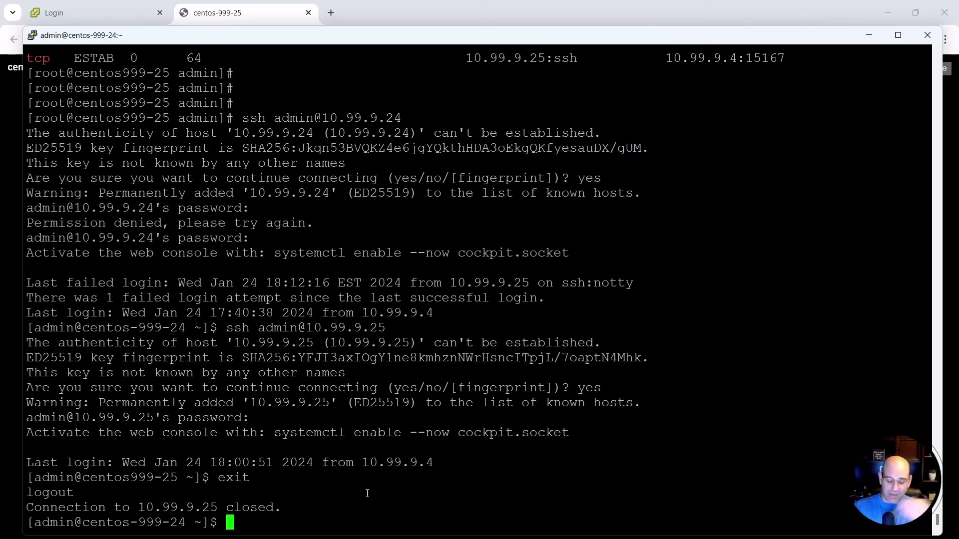
Step: Exit centos-999-24 to the root prompt and review the earlier ssh command to 10.99.9.24
text(exit)
key(Return)
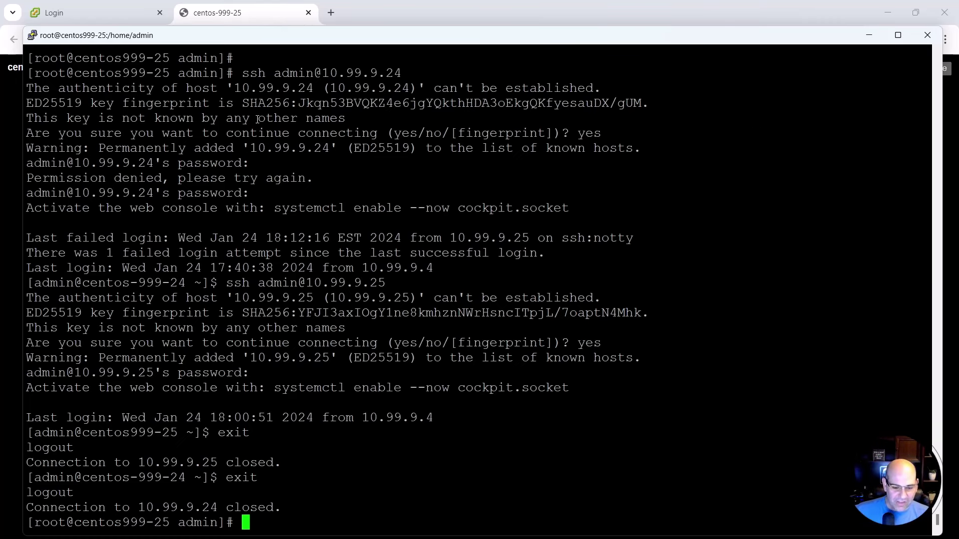
scroll(280, 179, up, 5)
drag(243, 313, 449, 313)
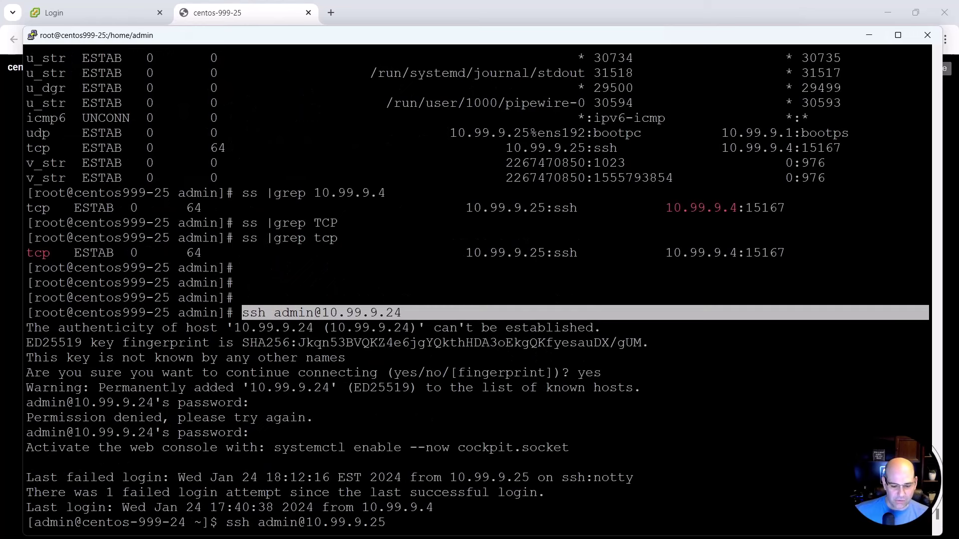
click(330, 300)
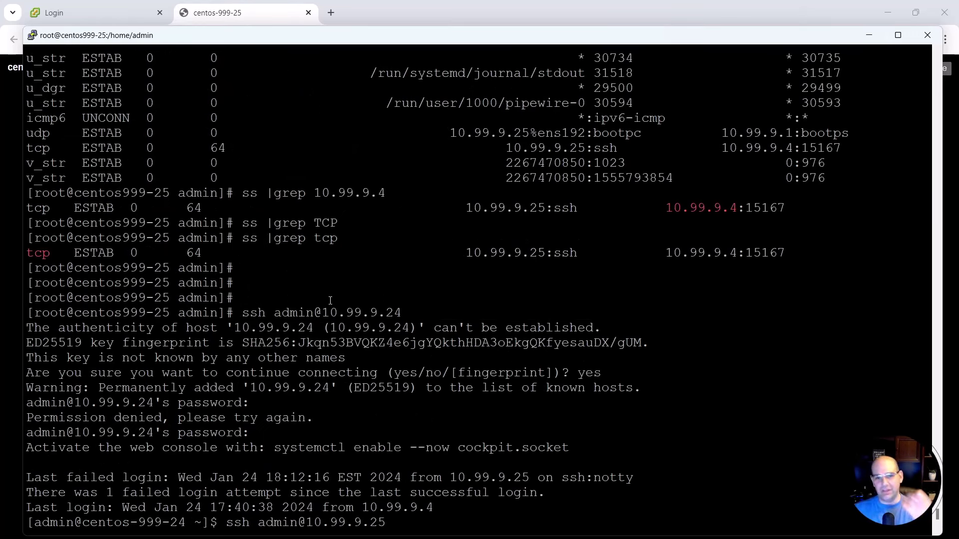
scroll(351, 369, down, 5)
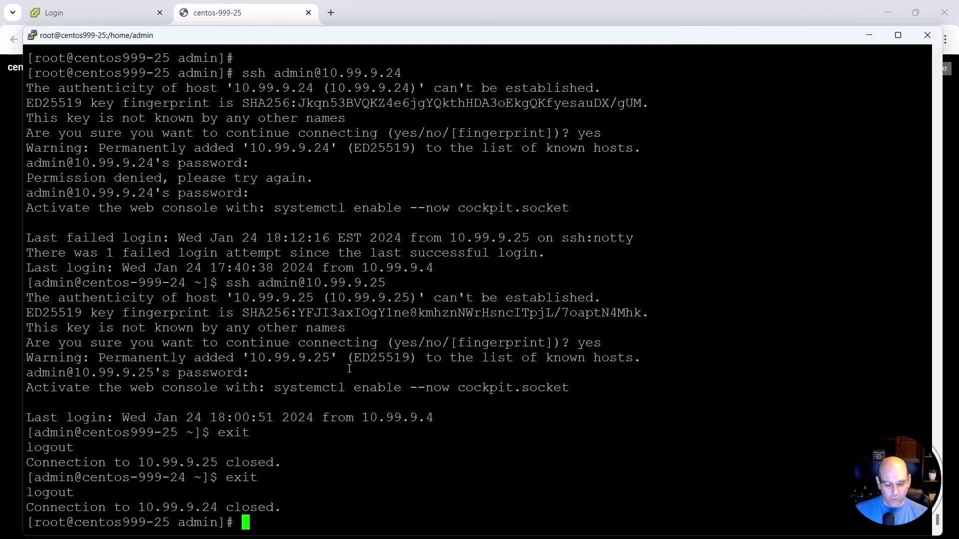
Step: Run ss -tuln to list the listening sockets
text(ssh)
key(BackSpace)
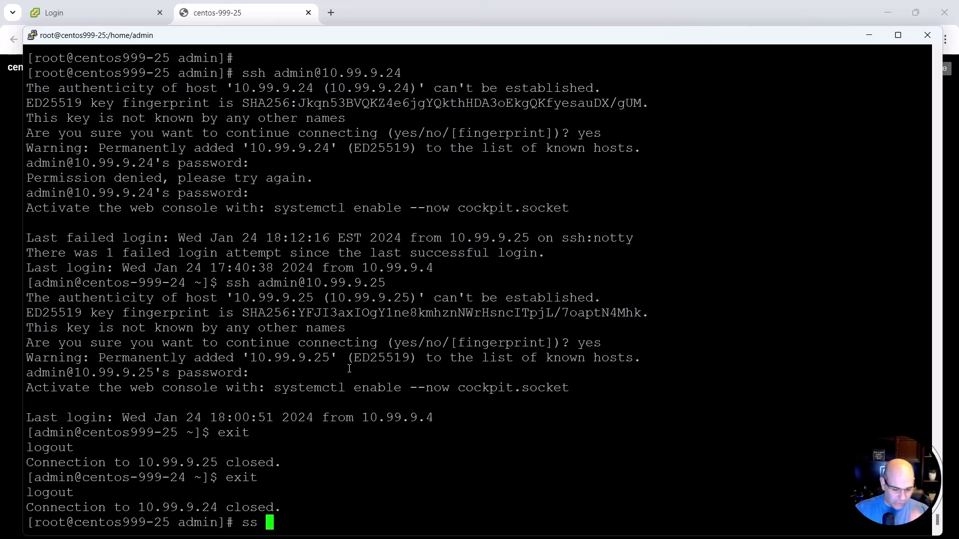
text(-tuln)
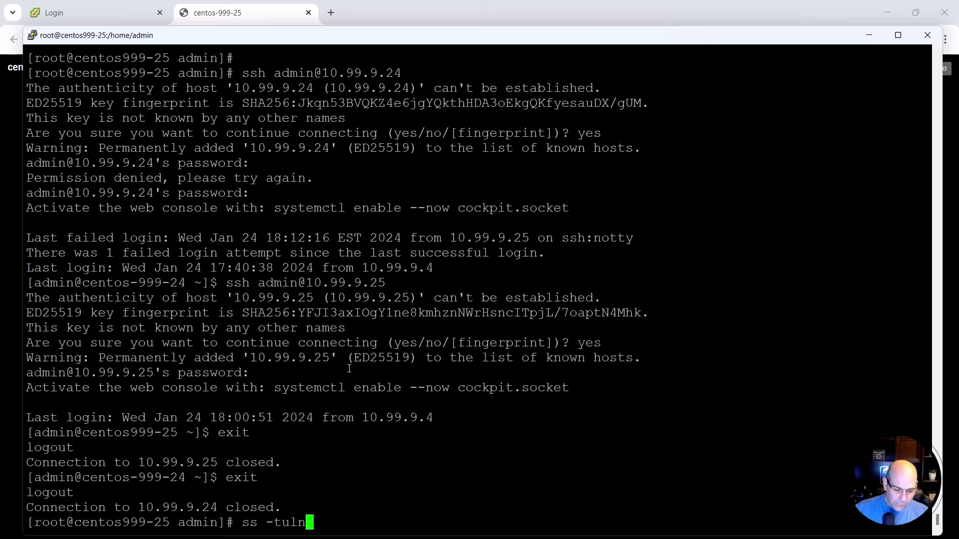
key(Return)
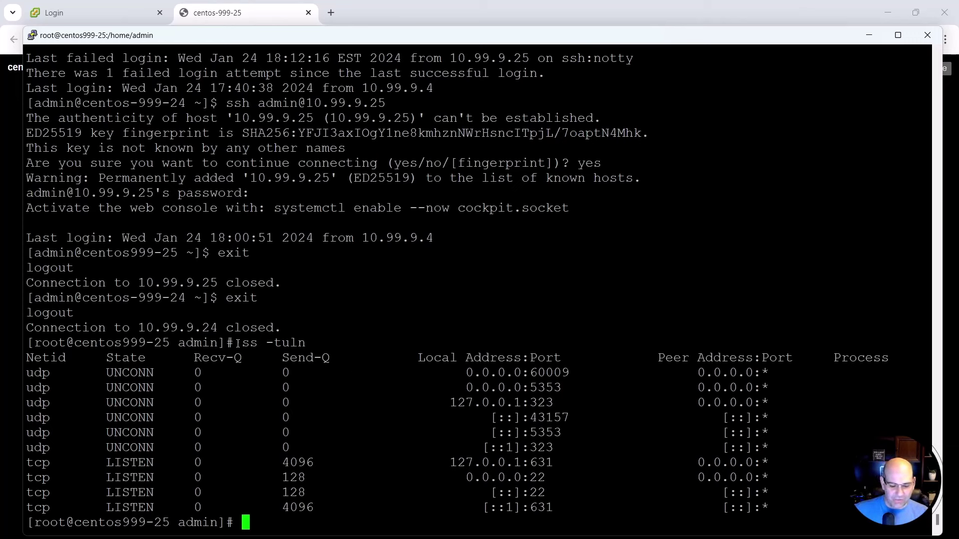
Step: Highlight the ss -tuln command and the tcp port 22 rows on 0.0.0.0 and [::]
drag(242, 344, 330, 347)
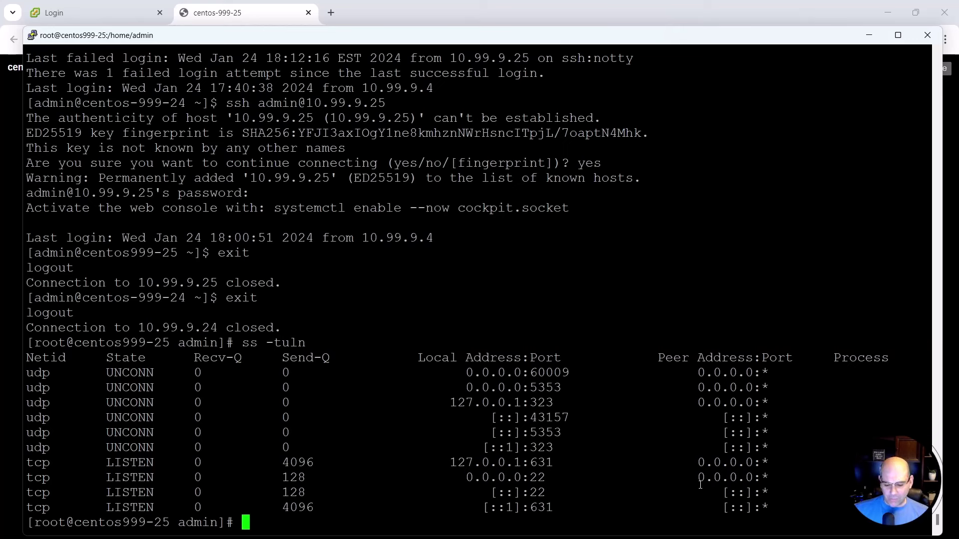
drag(784, 487, 401, 473)
click(401, 472)
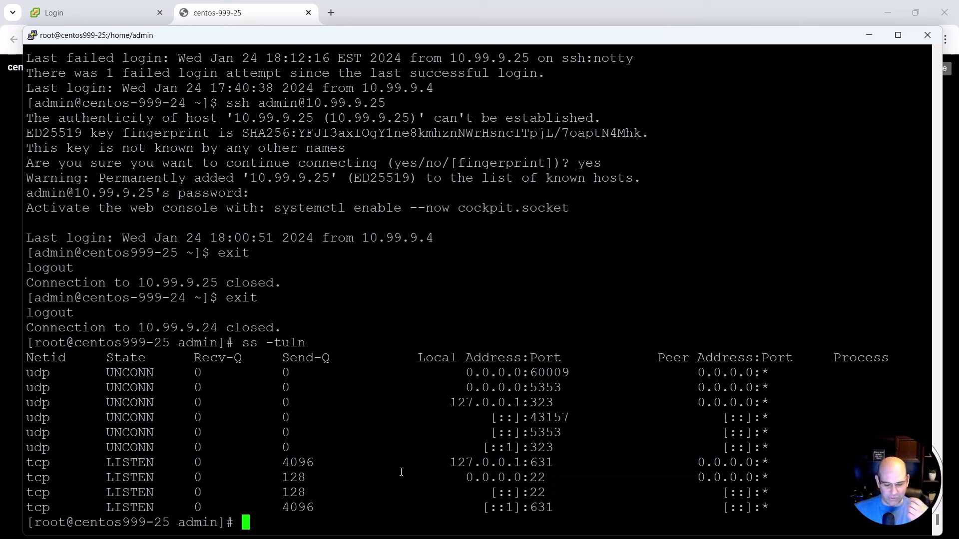
drag(34, 479, 333, 492)
click(353, 486)
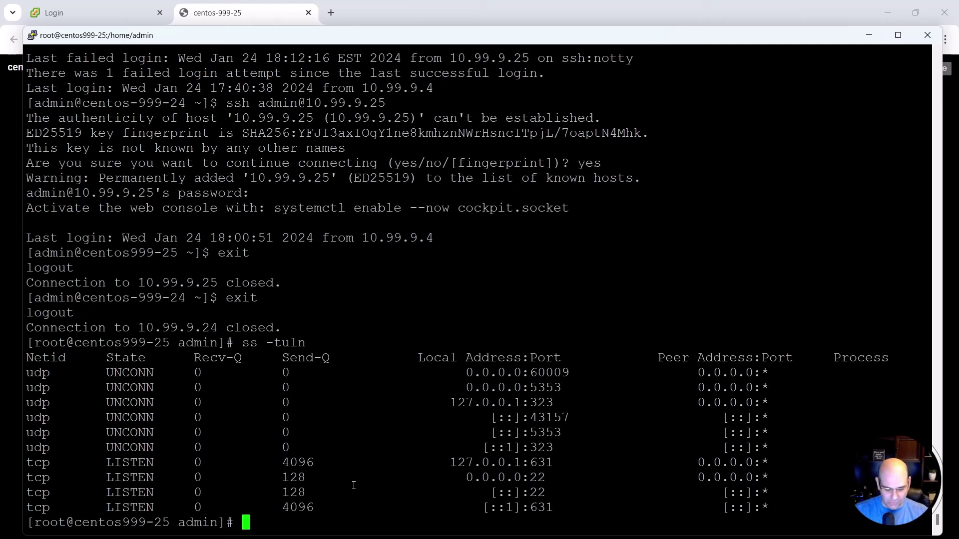
Step: Run nmcli device, then nmcli device show ens192 to see its address, gateway and DNS
text(nmc)
key(BackSpace)
key(BackSpace)
key(BackSpace)
text(nmc)
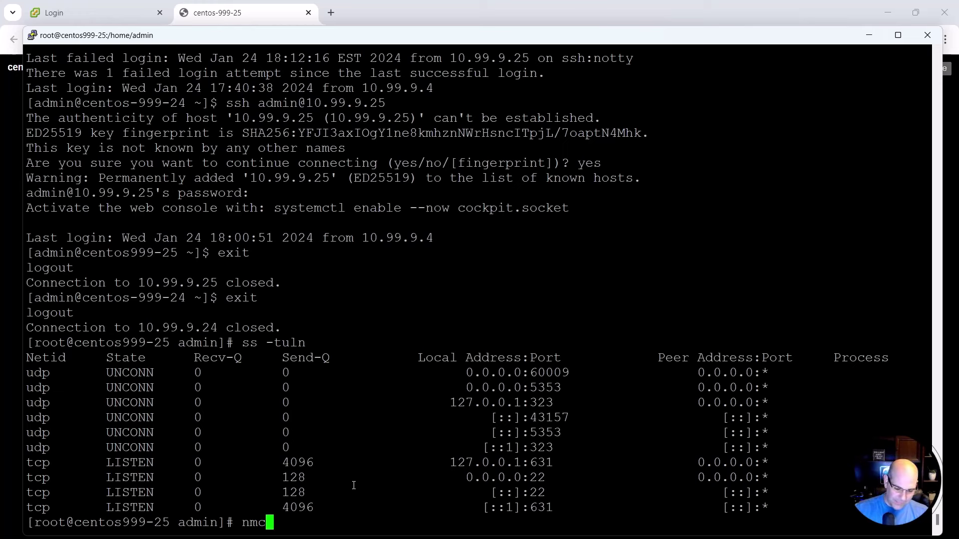
text(li )
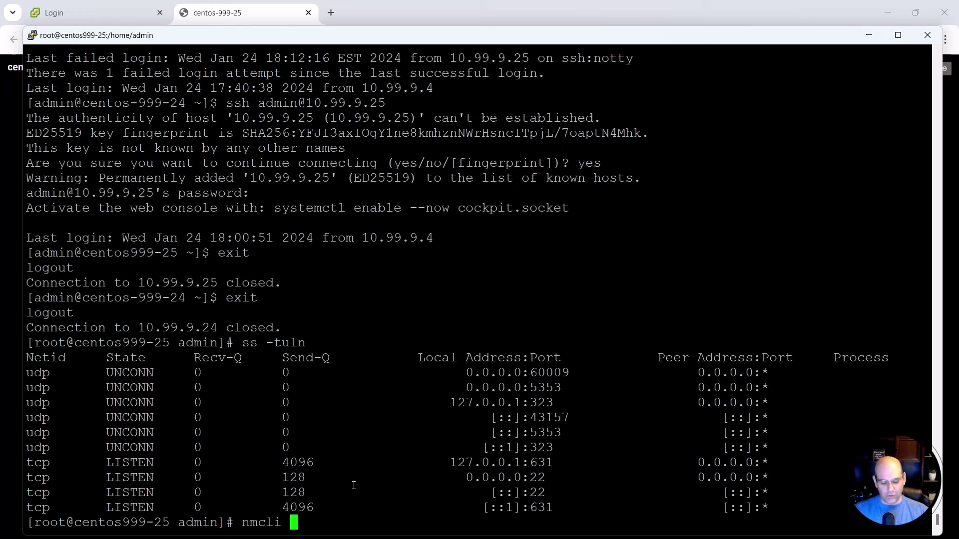
text(device)
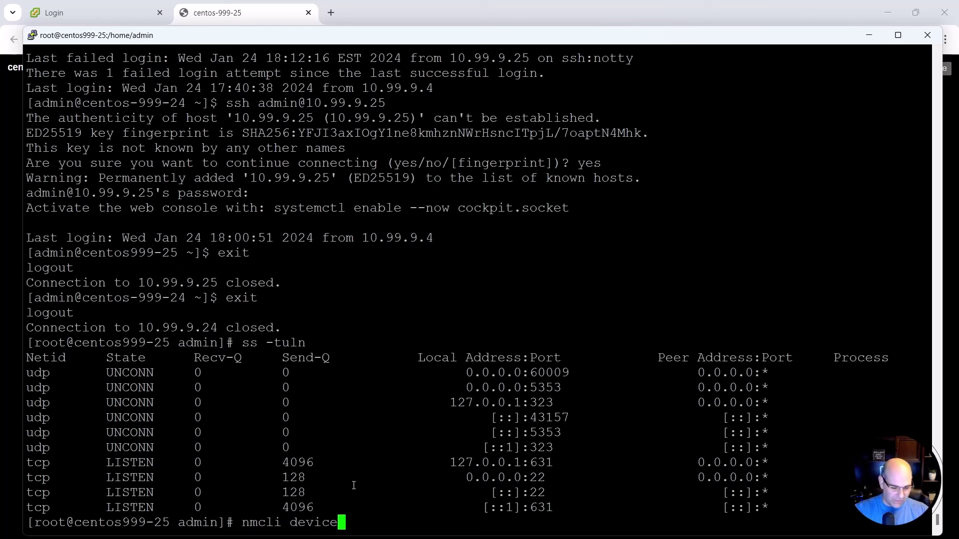
key(Return)
text(n)
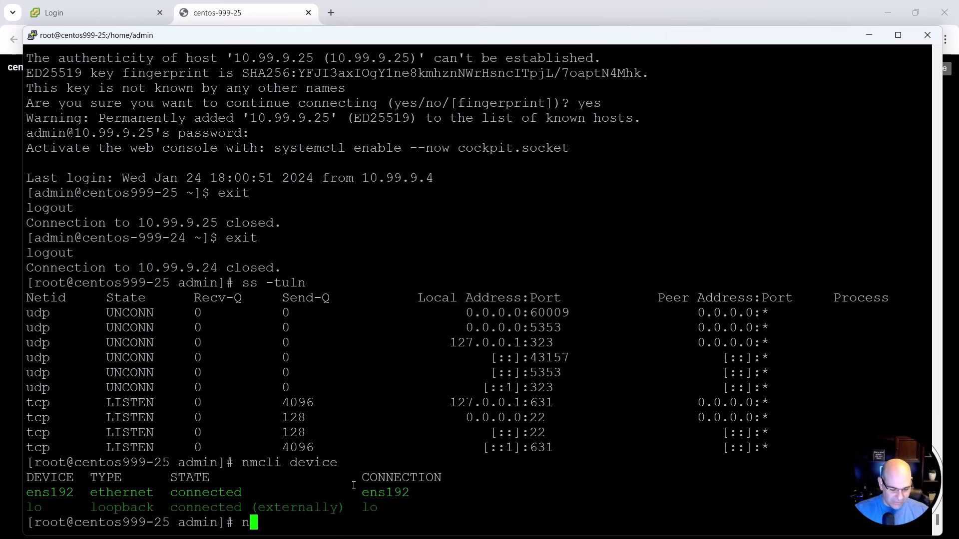
text(mcli device show ens192)
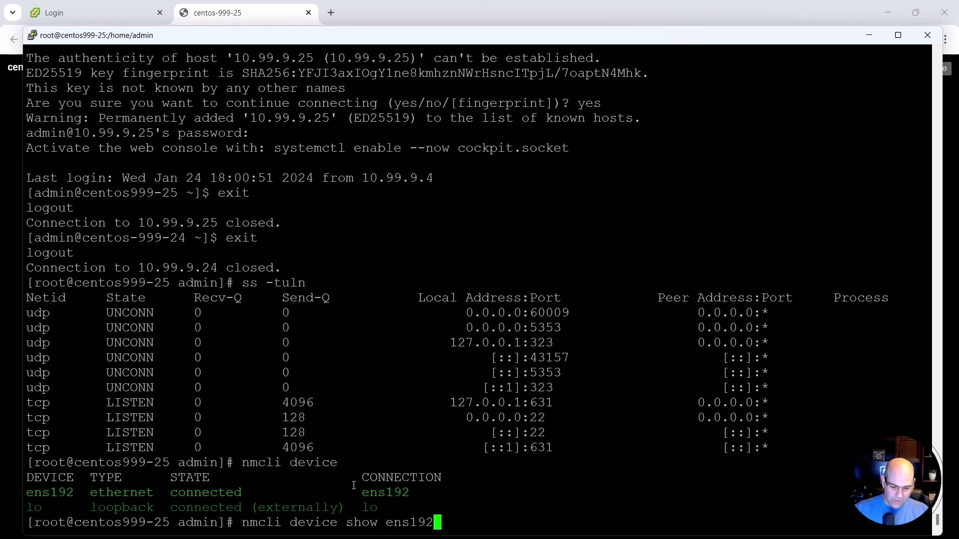
key(Return)
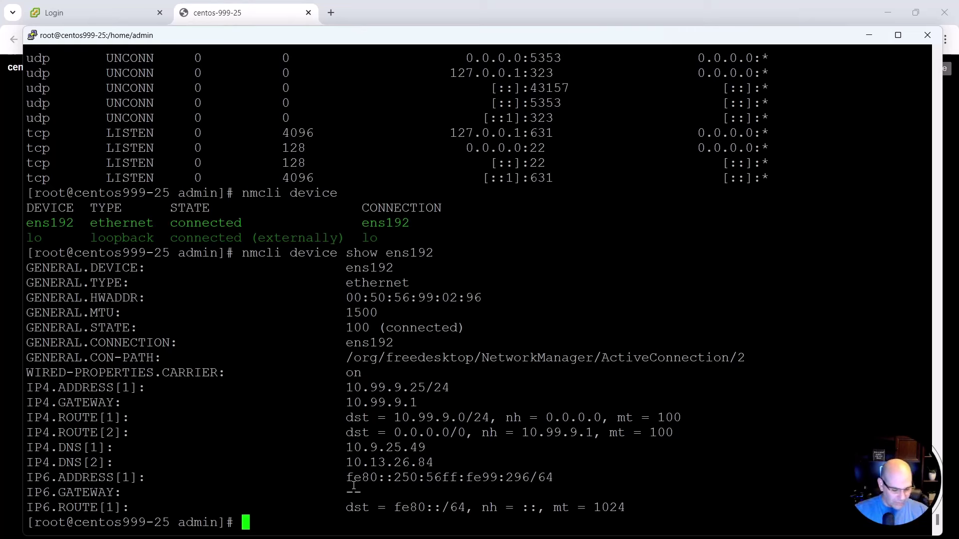
Step: Type nmcli connection modify with ens192 tab-completed as the connection name
text(nmc)
key(BackSpace)
key(BackSpace)
key(BackSpace)
text(nm)
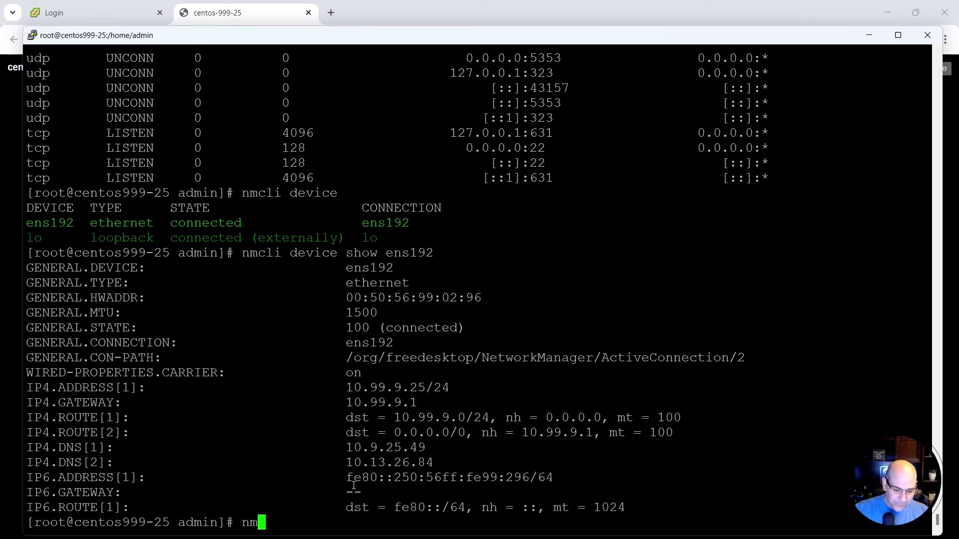
text(cloi)
key(BackSpace)
key(BackSpace)
key(BackSpace)
text(cloi)
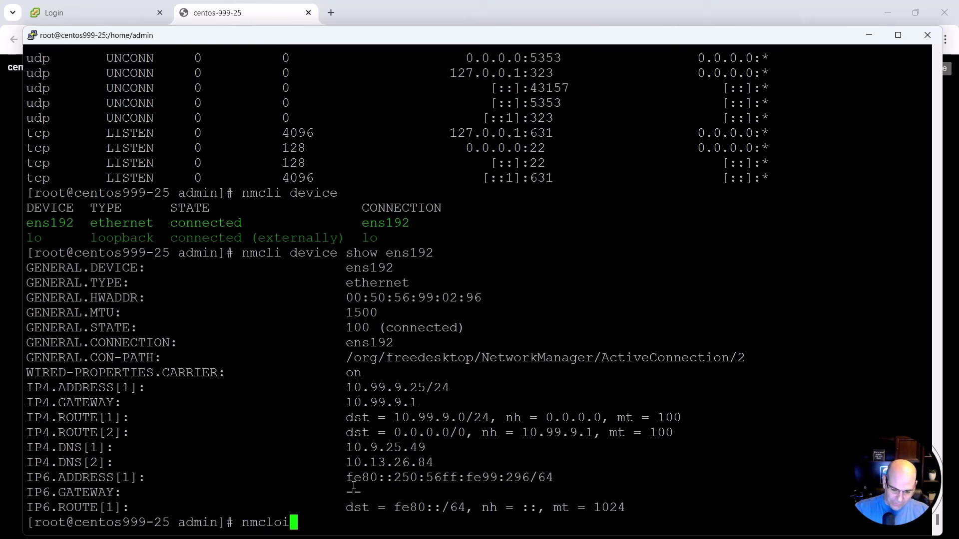
key(BackSpace)
key(BackSpace)
text(i connection )
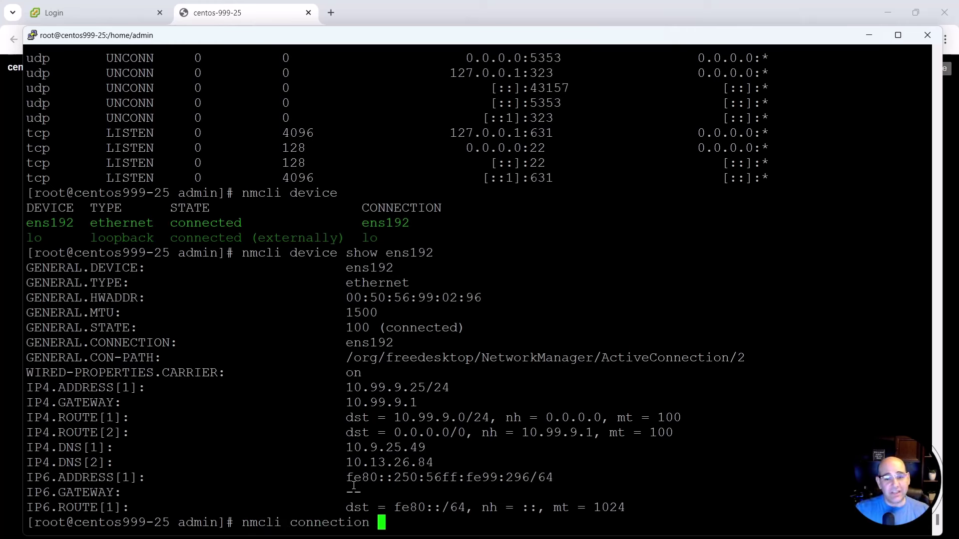
text(modify)
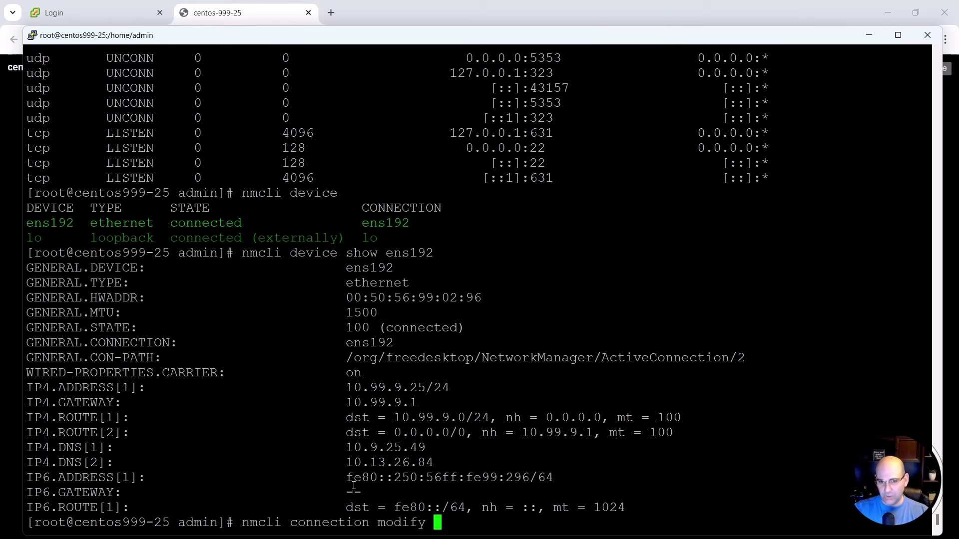
text(ens)
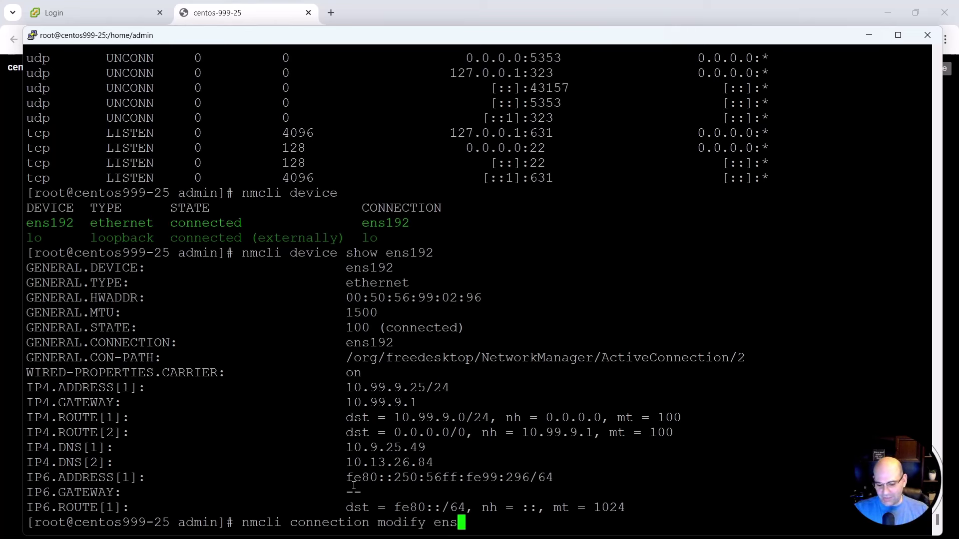
key(Tab)
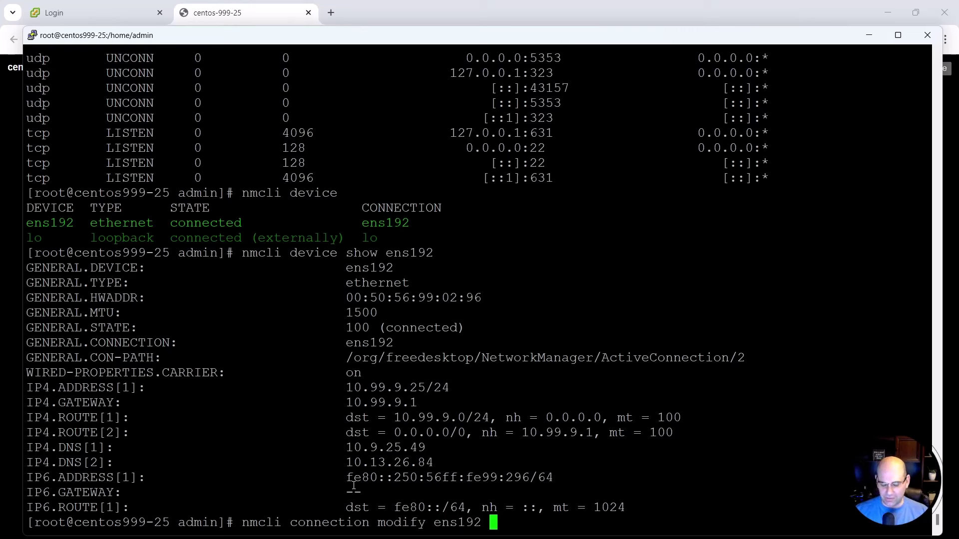
Step: List the ip settings and complete the setting name to ipv4.addresses
text(ip)
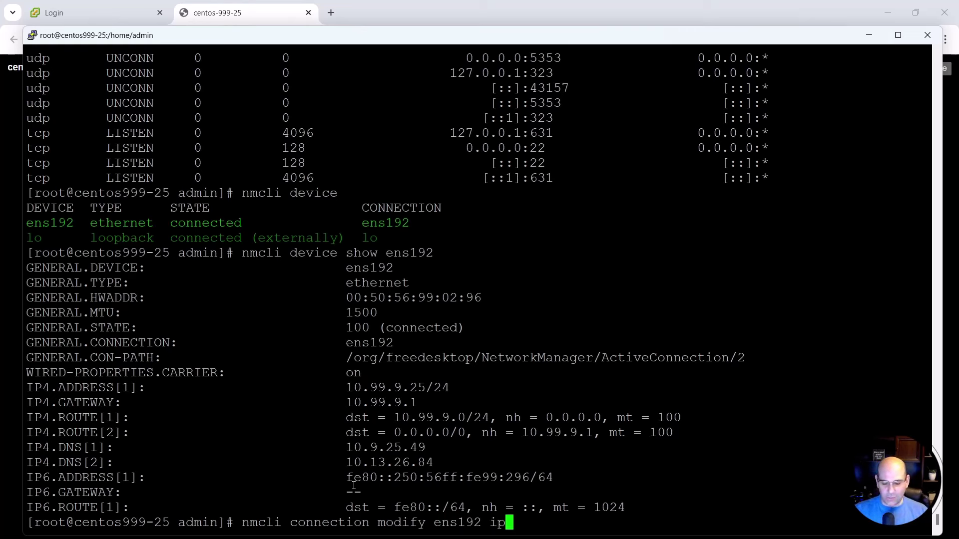
key(Tab)
key(Tab)
key(Tab)
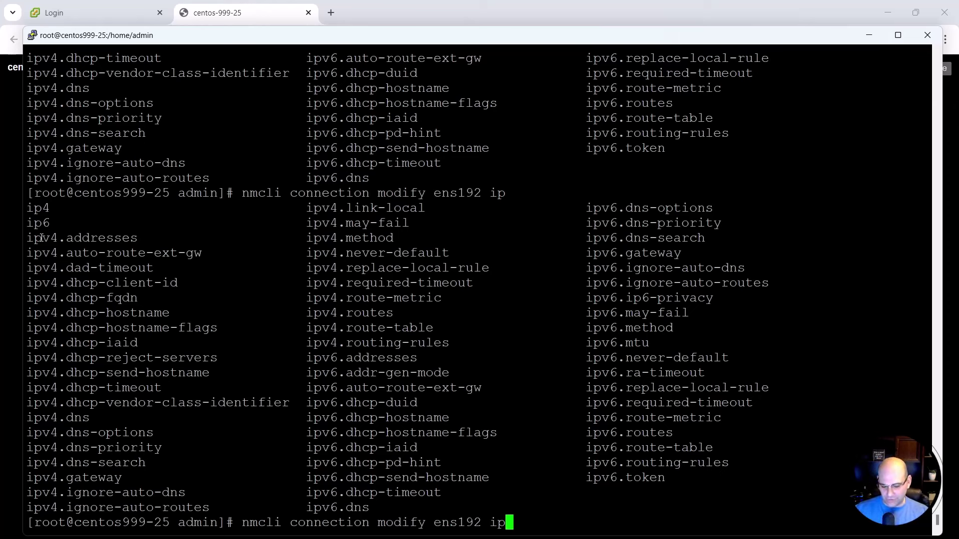
text(v4..ad)
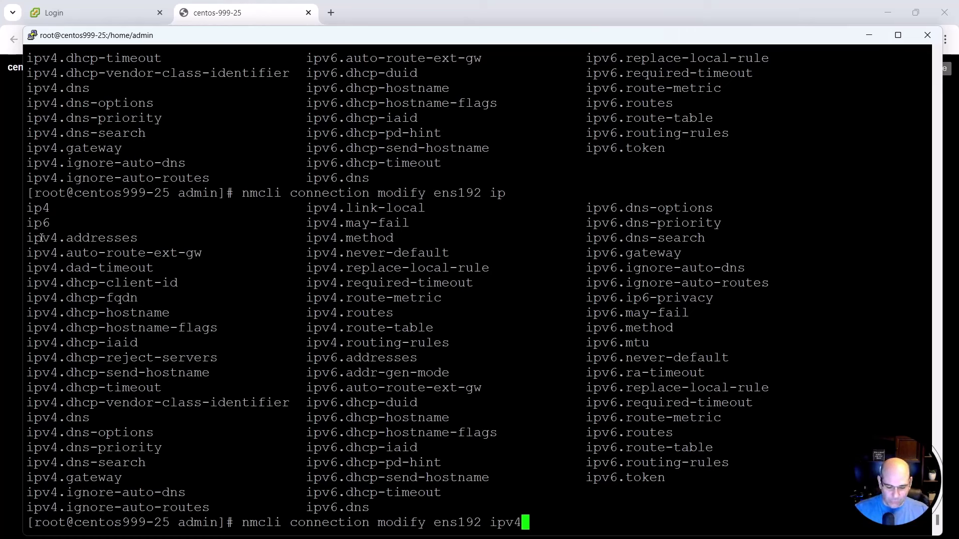
key(BackSpace)
key(BackSpace)
key(BackSpace)
text(add)
key(Tab)
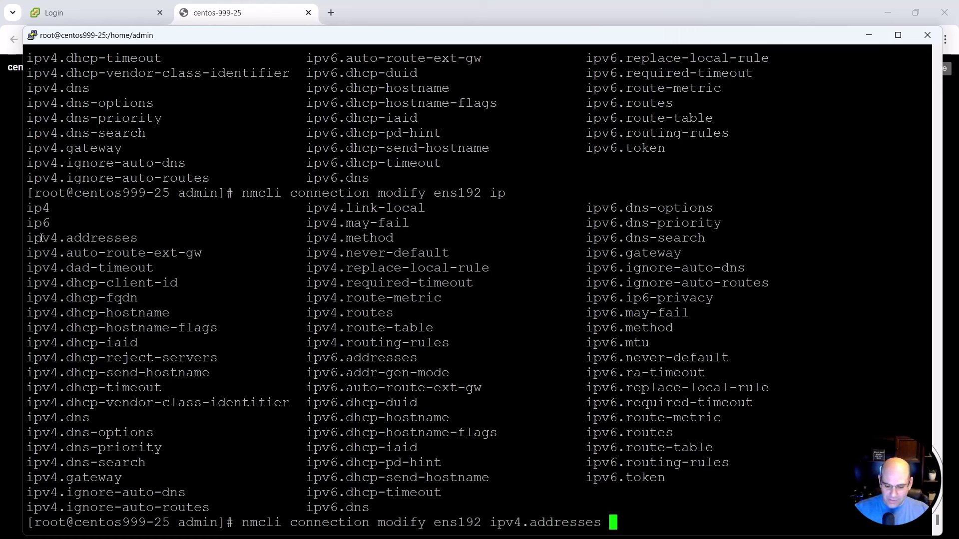
text(10)
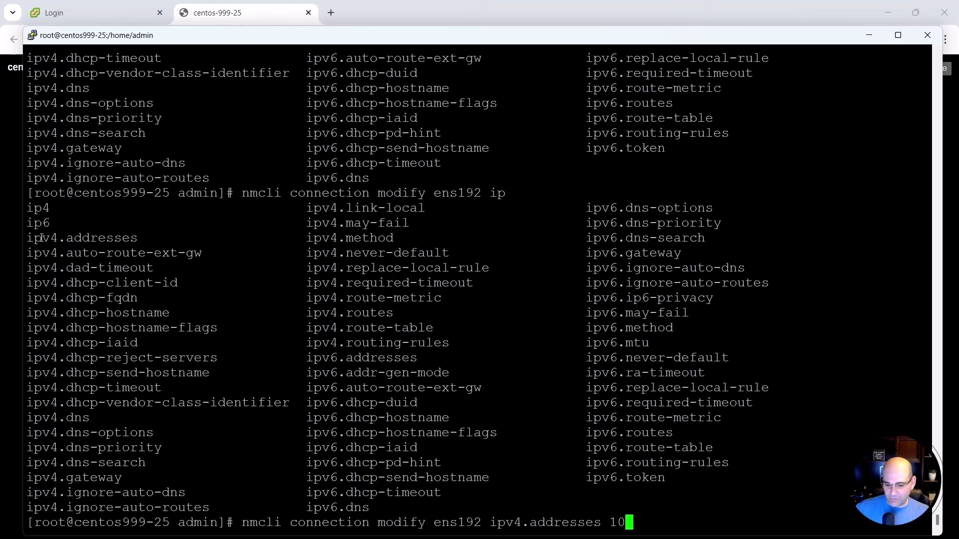
key(BackSpace)
key(BackSpace)
Step: Re-show ens192 details, then set ens192 ipv4.addresses to the copied 10.99.9.25/24
key(Up)
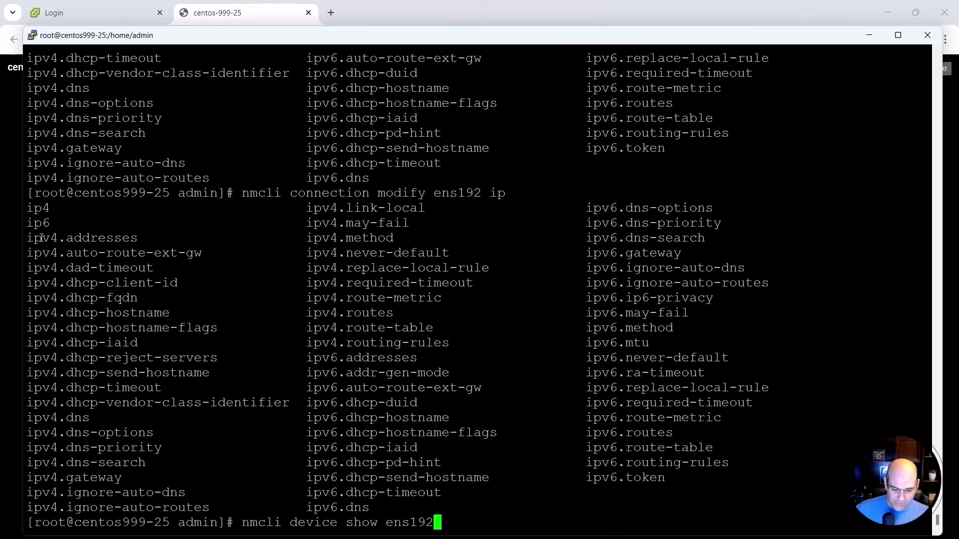
key(Return)
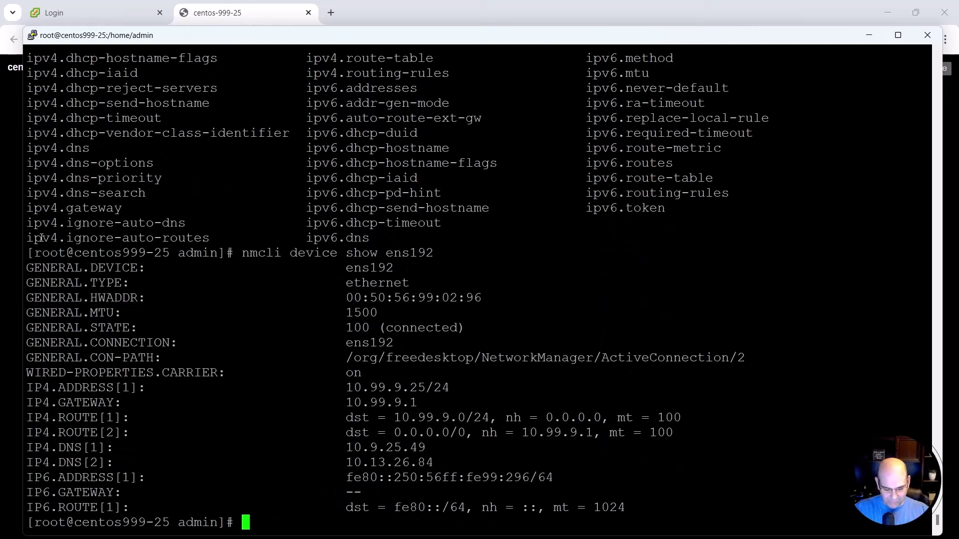
text(nmcli )
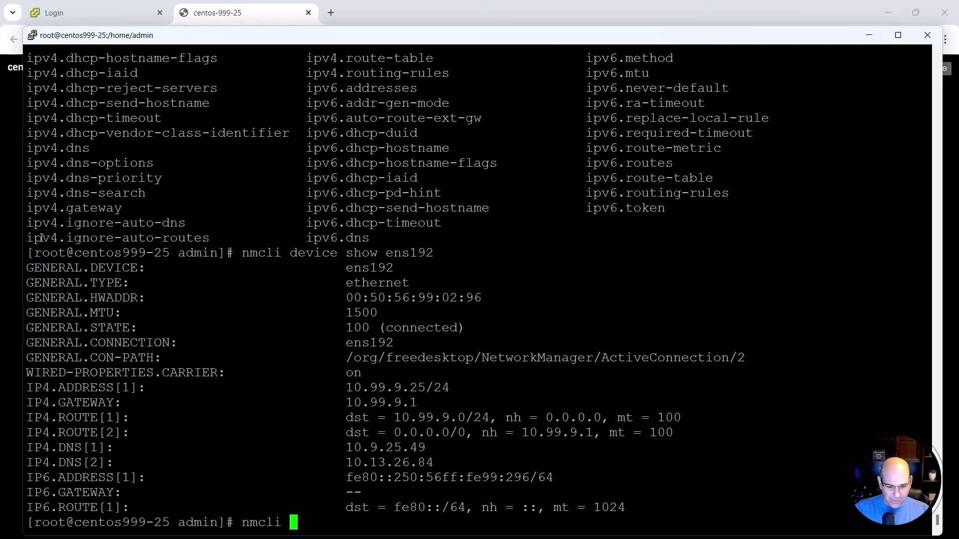
text(connection mod)
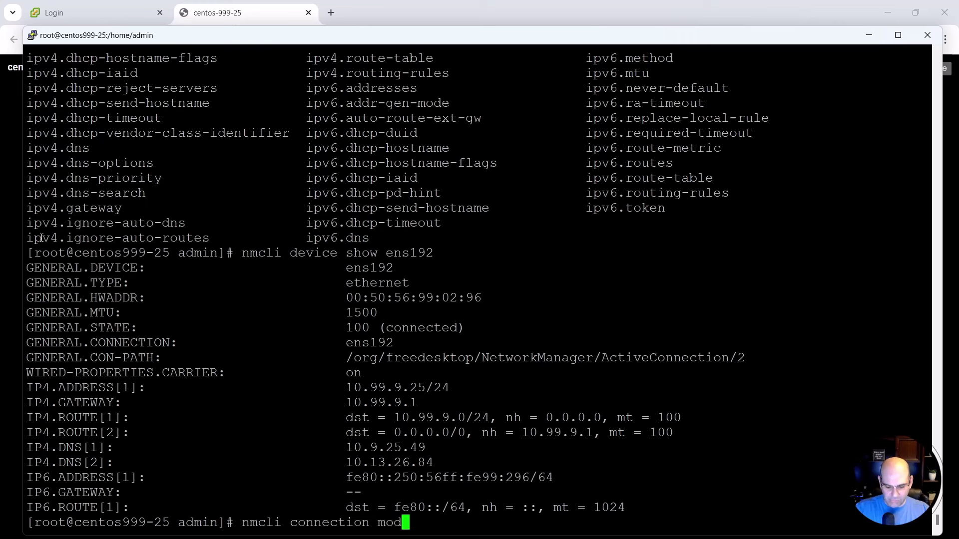
text(ify ens192 )
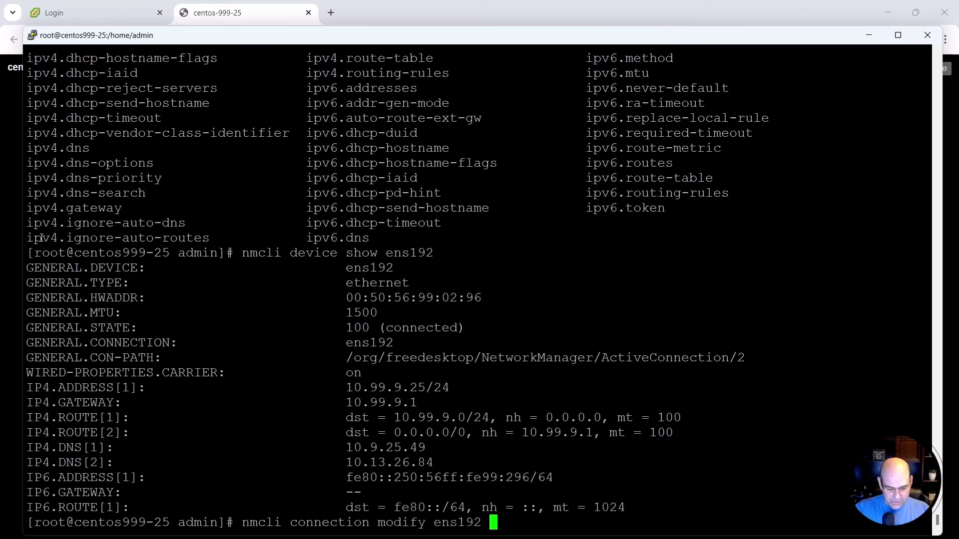
text(ipv4.addresses)
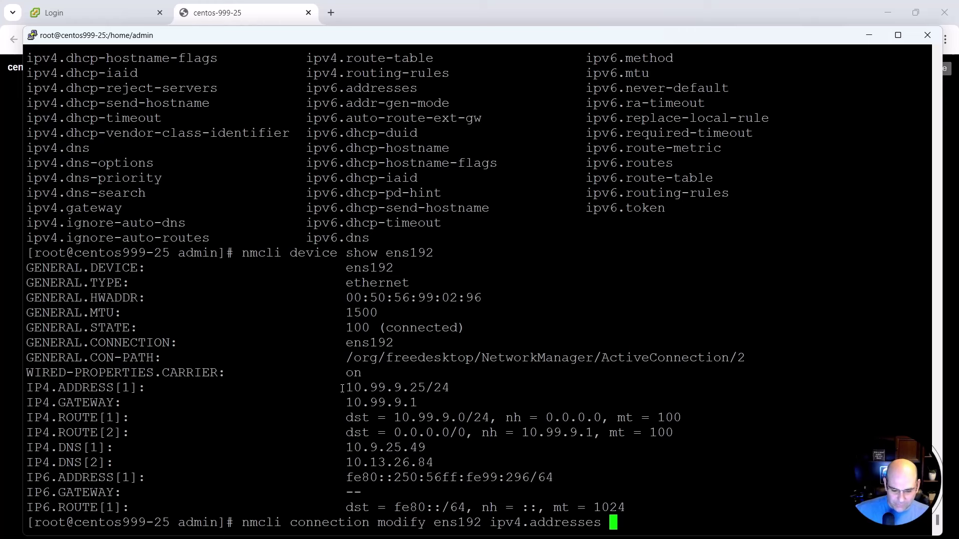
drag(345, 389, 927, 388)
key(ctrl+c)
click(442, 388)
double_click(442, 388)
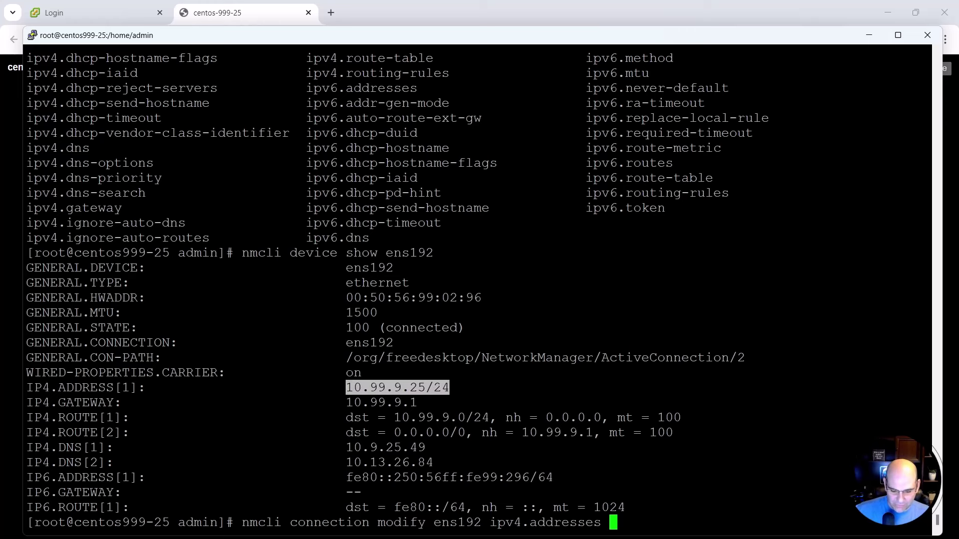
key(shift+Insert)
key(Return)
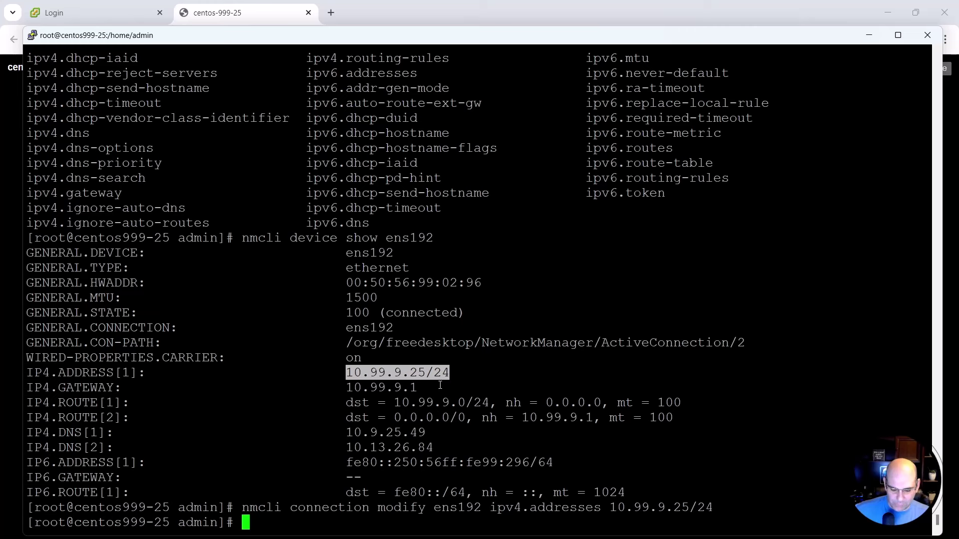
Step: Set the ens192 ipv4.gateway to 10.99.9.1, pasting the value from the device output
text(nc)
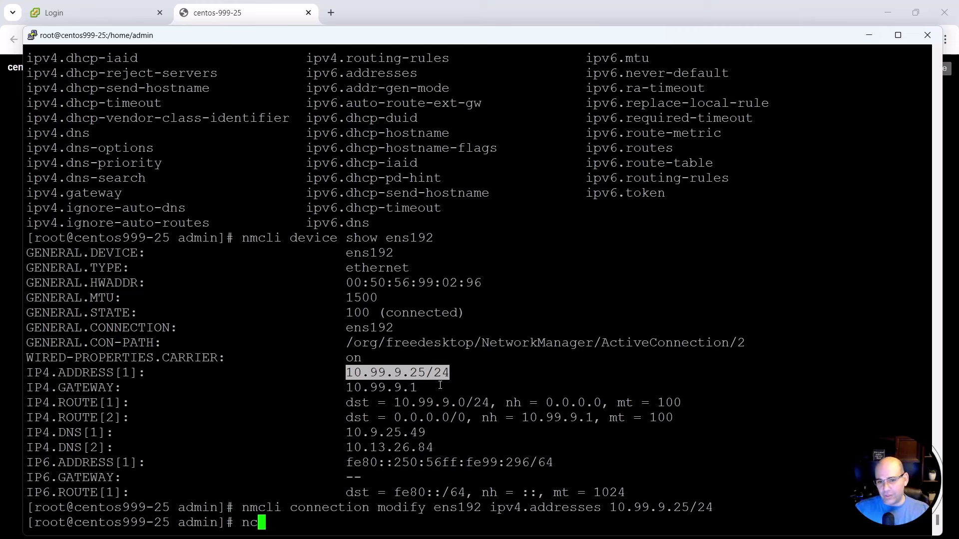
key(BackSpace)
key(BackSpace)
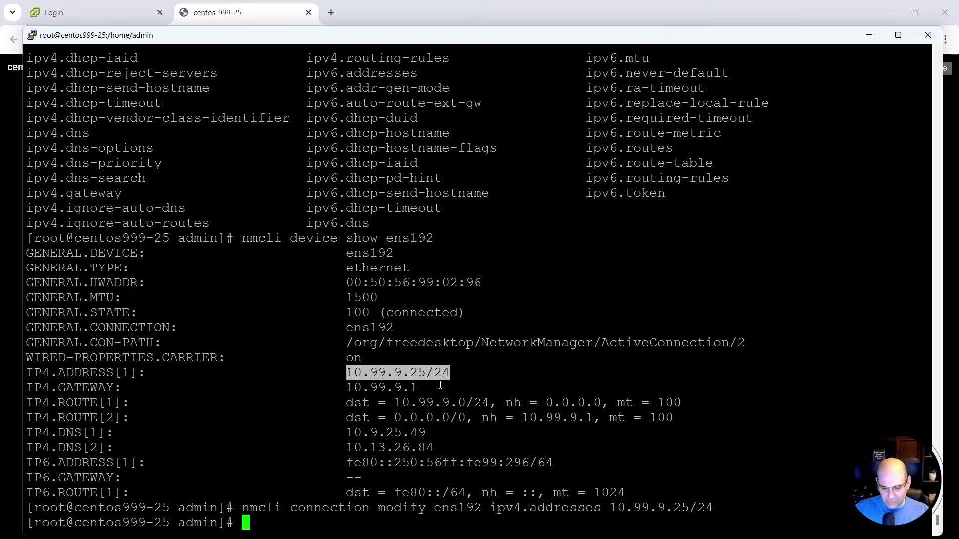
key(Up)
key(Left)
key(Left)
key(Left)
key(Left)
key(Left)
key(Left)
key(Left)
key(Left)
key(Left)
key(Left)
key(Left)
key(Left)
key(Left)
key(Right)
key(Right)
key(Right)
key(Right)
key(Right)
key(Right)
key(Right)
key(Right)
key(Right)
key(Right)
key(Right)
key(Right)
key(Right)
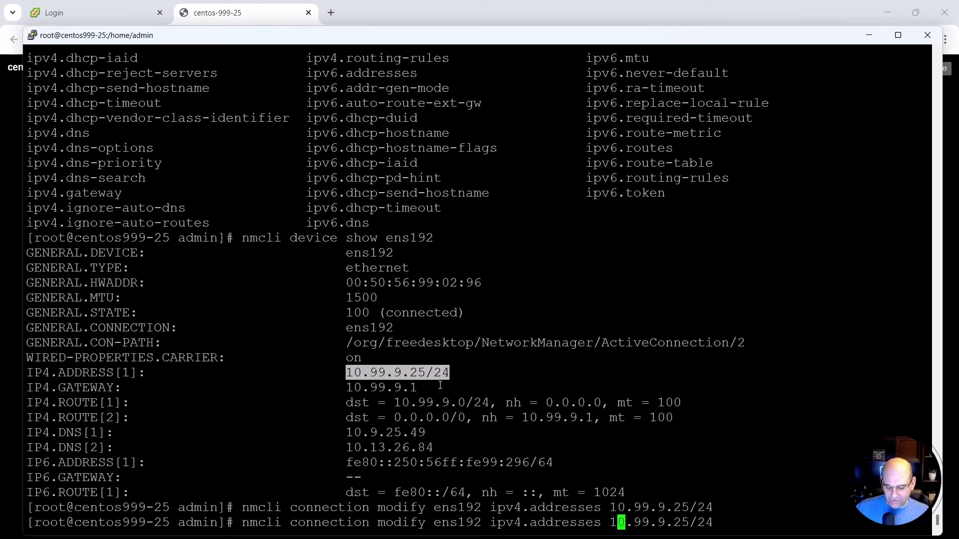
key(BackSpace)
key(BackSpace)
key(BackSpace)
key(BackSpace)
key(BackSpace)
key(BackSpace)
key(BackSpace)
key(BackSpace)
key(BackSpace)
key(BackSpace)
key(BackSpace)
key(BackSpace)
key(BackSpace)
key(BackSpace)
key(BackSpace)
key(BackSpace)
key(BackSpace)
key(BackSpace)
key(BackSpace)
key(BackSpace)
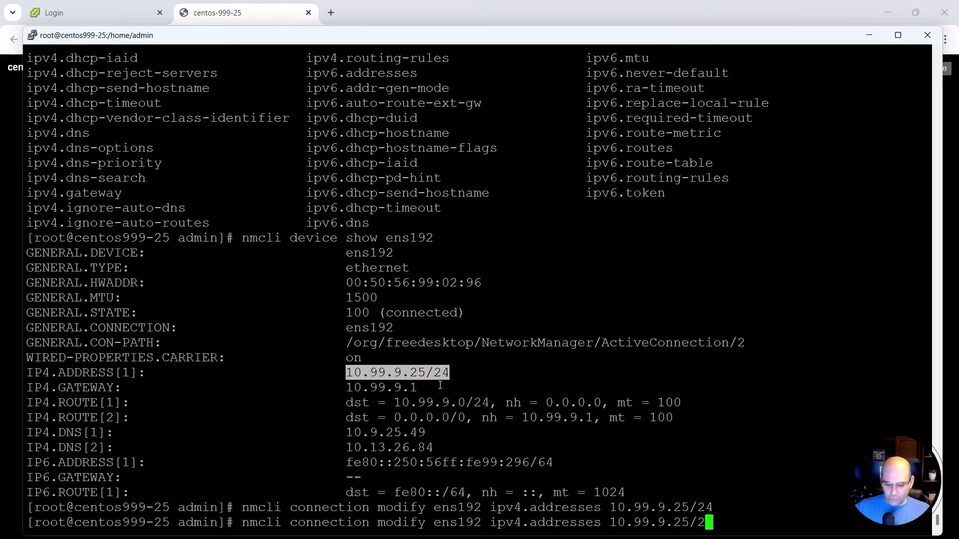
text(gate)
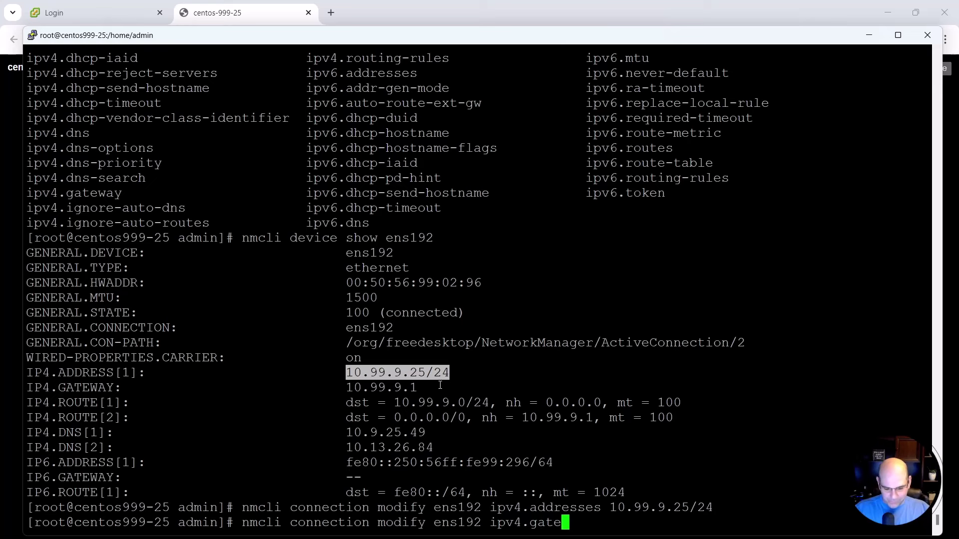
text(way 10)
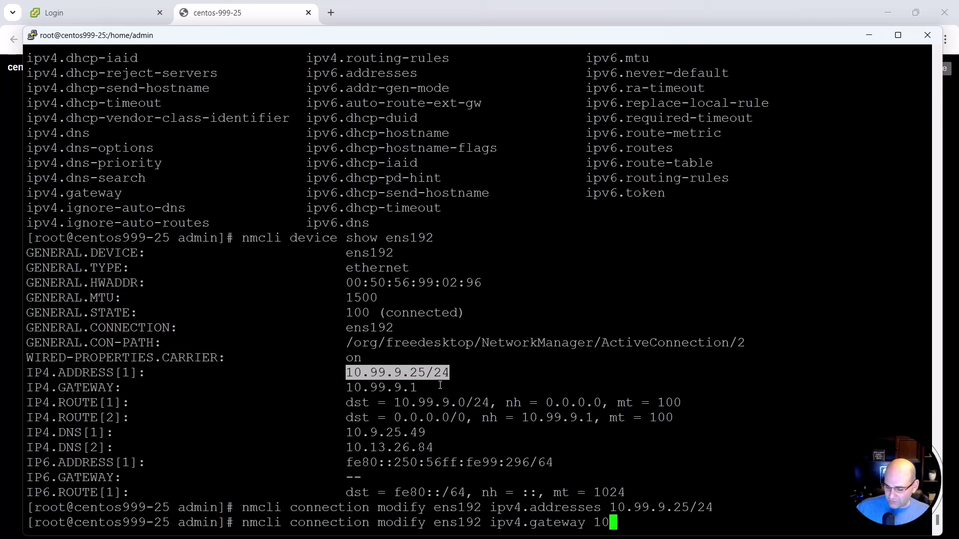
key(BackSpace)
key(BackSpace)
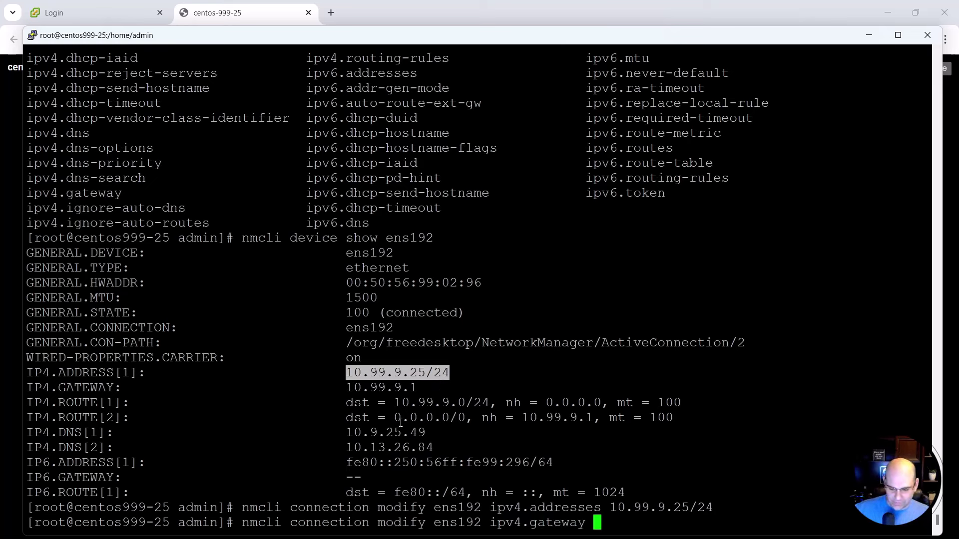
double_click(391, 387)
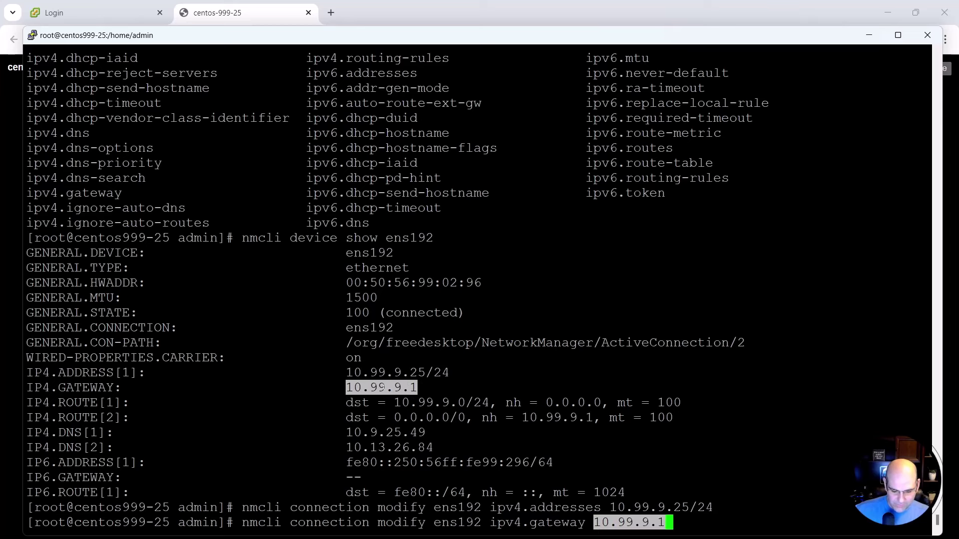
right_click(385, 388)
key(Return)
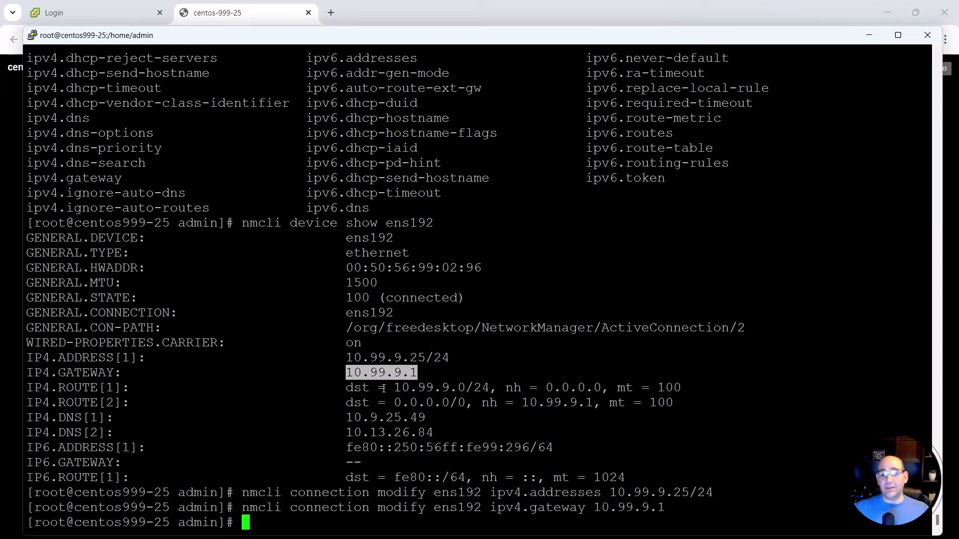
Step: Set the ens192 ipv4.dns to 10.9.25.49, pasted from the device output
key(Up)
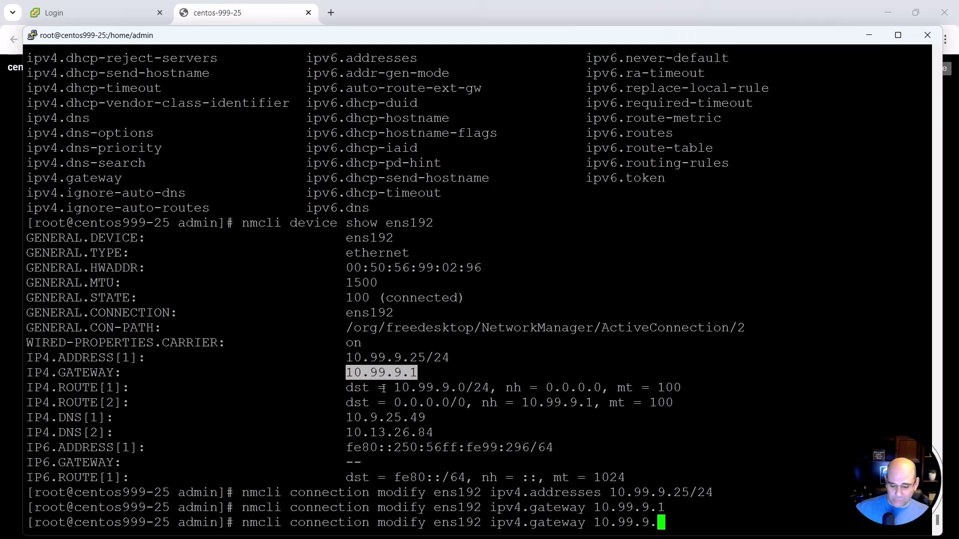
key(BackSpace)
key(BackSpace)
key(BackSpace)
key(BackSpace)
key(BackSpace)
key(BackSpace)
key(BackSpace)
key(BackSpace)
key(BackSpace)
key(BackSpace)
key(BackSpace)
key(BackSpace)
key(BackSpace)
key(BackSpace)
key(BackSpace)
key(BackSpace)
key(BackSpace)
text(dns)
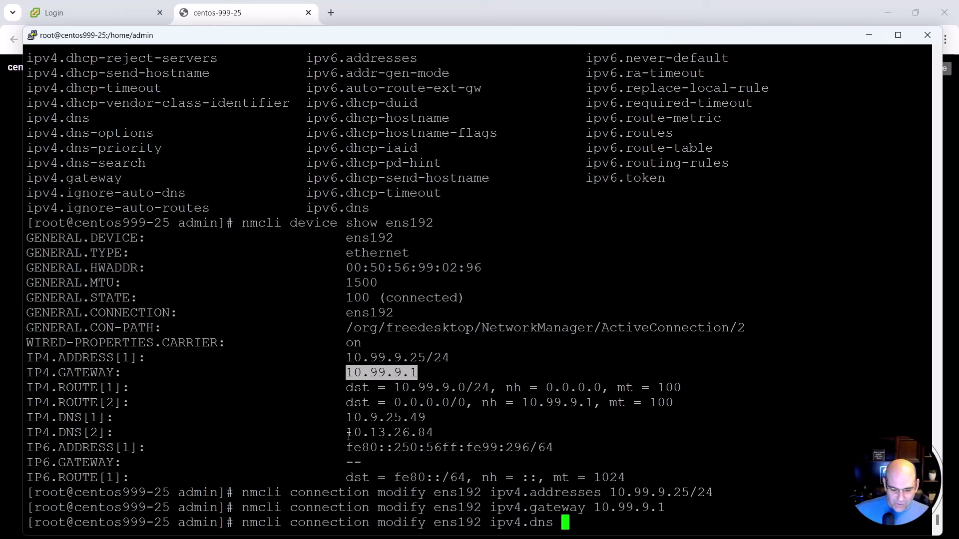
drag(348, 419, 424, 422)
right_click(423, 422)
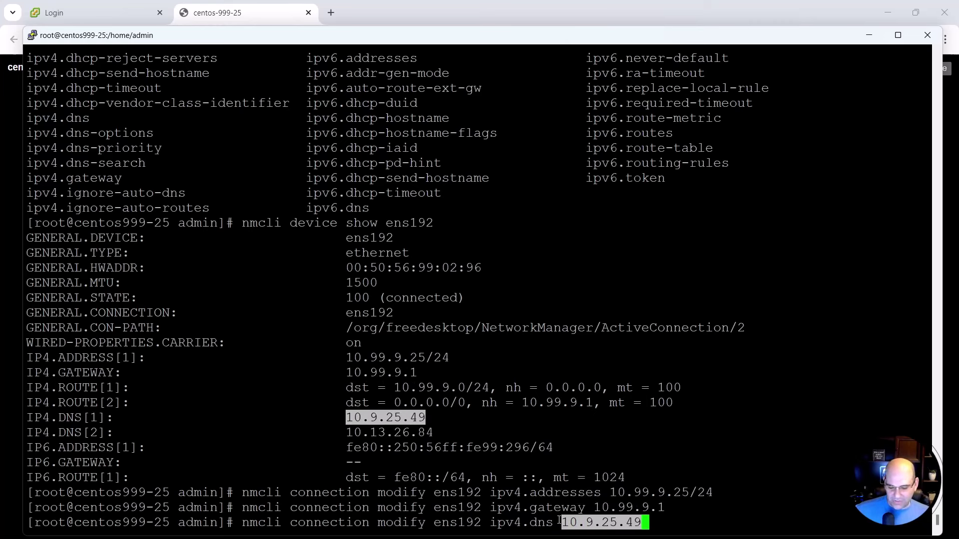
key(Return)
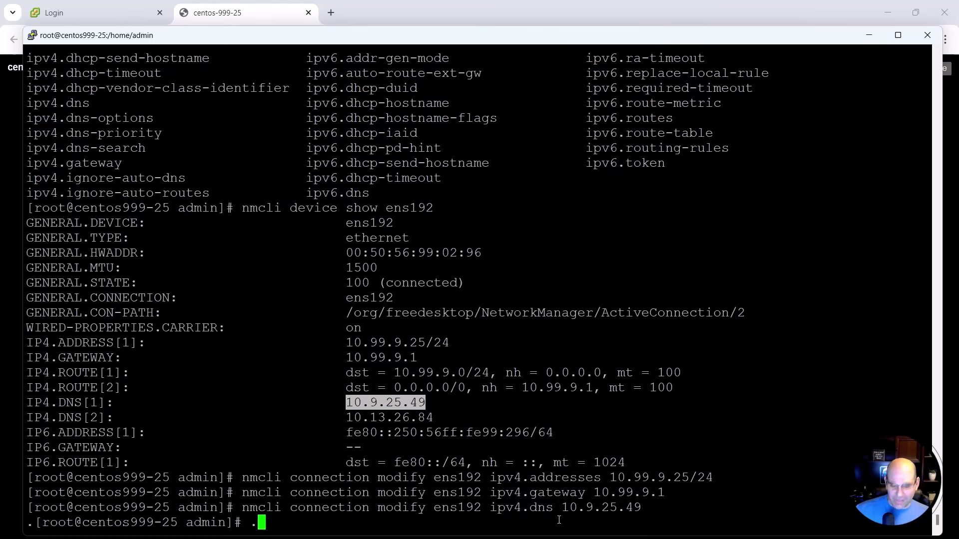
key(BackSpace)
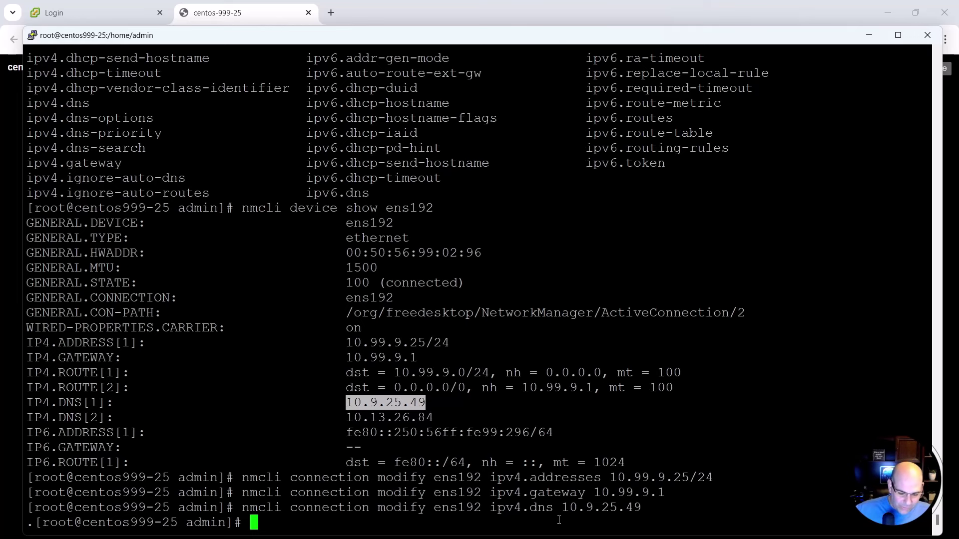
key(Return)
key(Return)
key(Return)
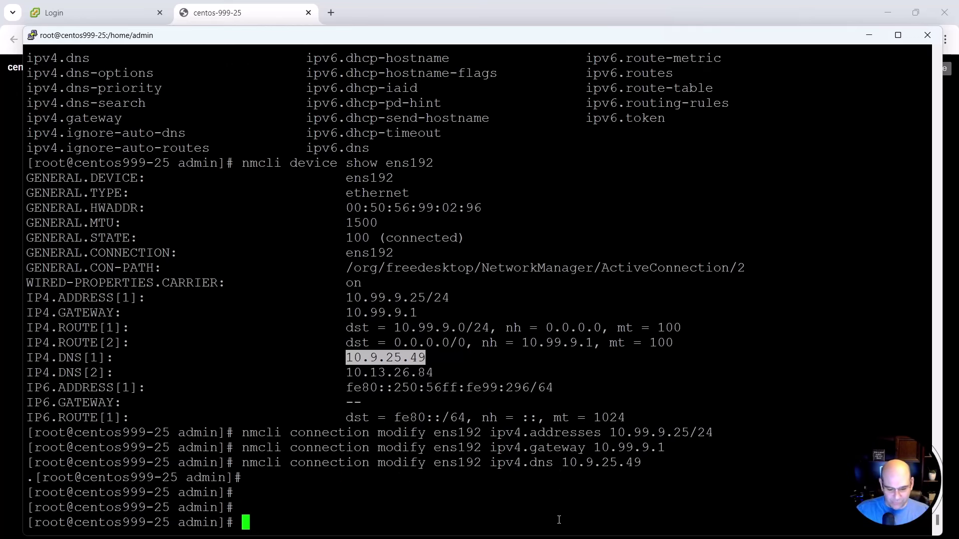
Step: Build nmcli connection modify ens192 ipv4.method, copying method from the ipv4 property list
text(nmcli co)
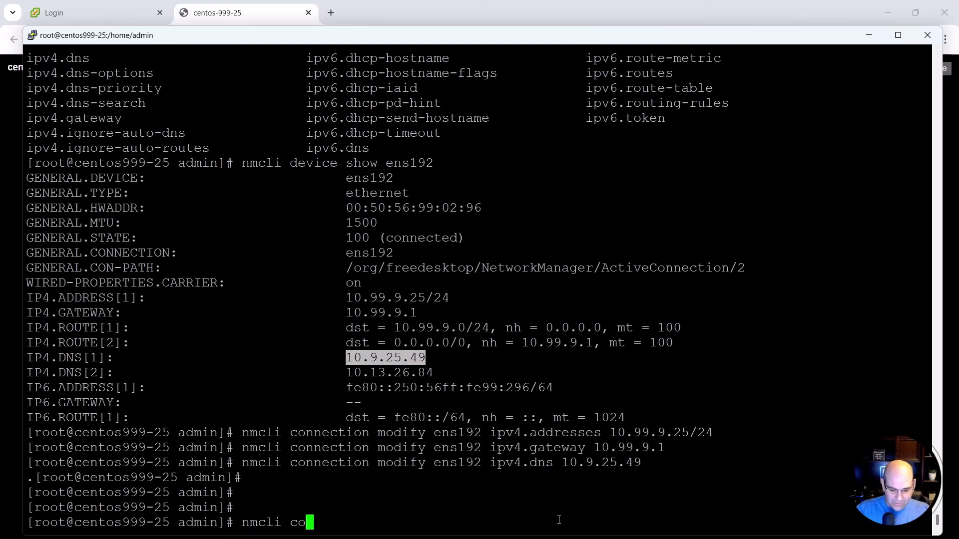
text(nnection moen)
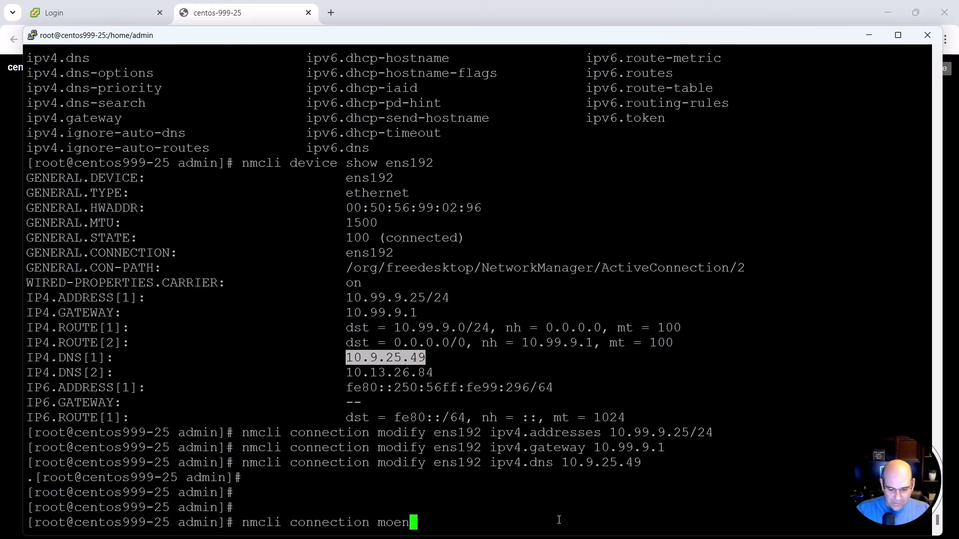
key(BackSpace)
key(BackSpace)
key(BackSpace)
key(BackSpace)
text(modify ens192 )
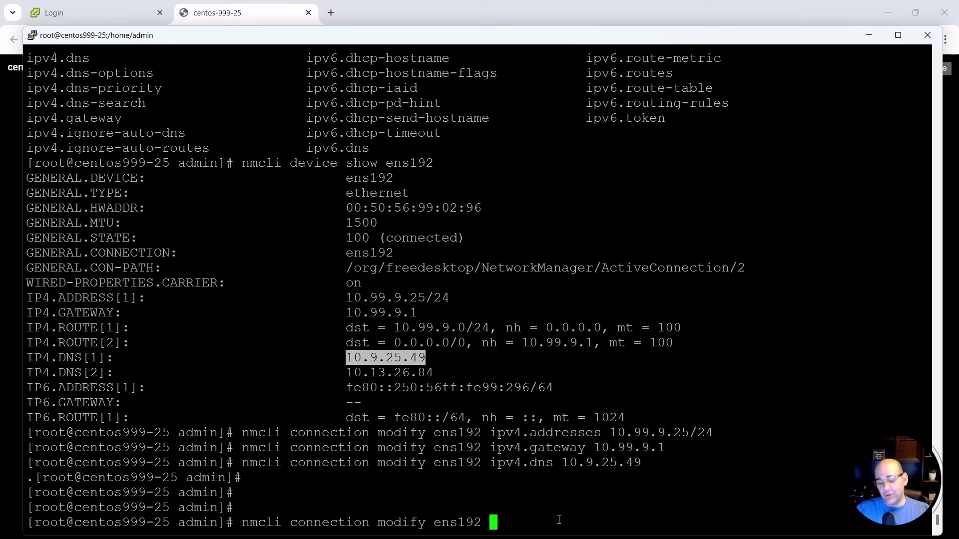
text(ipv4.)
key(BackSpace)
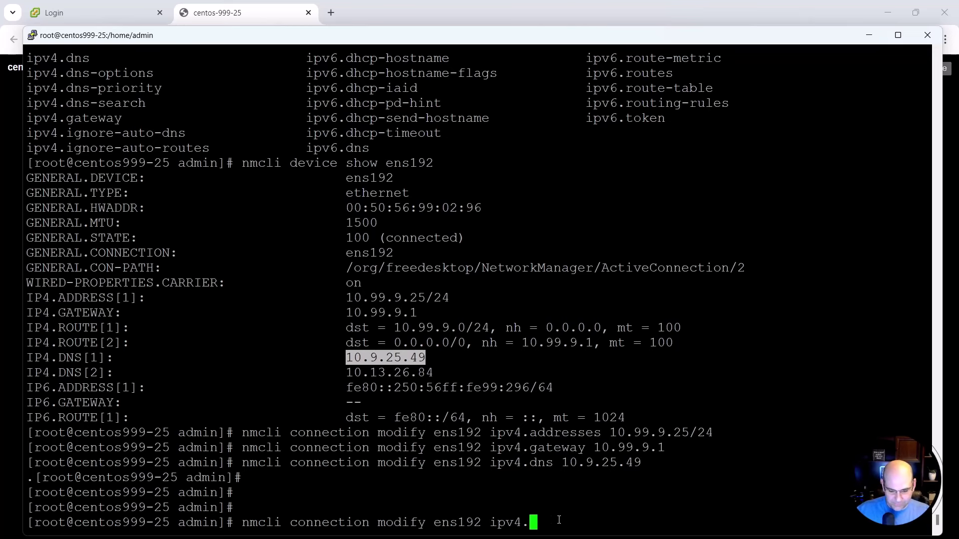
key(Tab)
key(Tab)
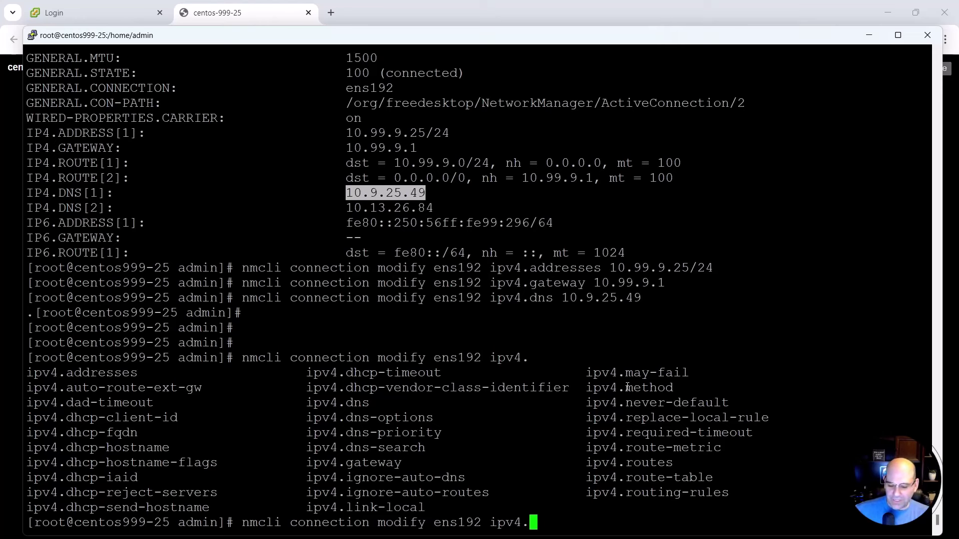
drag(671, 386, 592, 388)
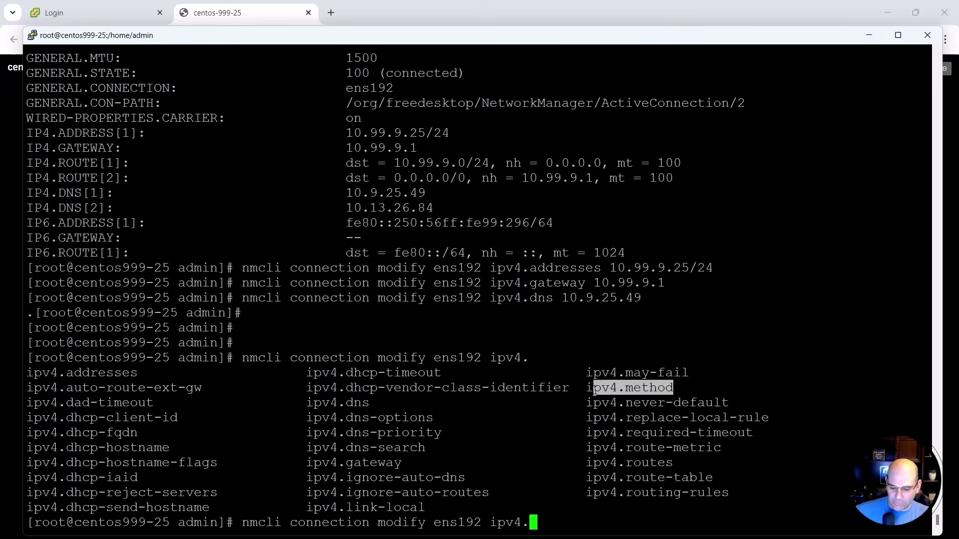
click(644, 391)
triple_click(642, 390)
double_click(642, 389)
click(641, 389)
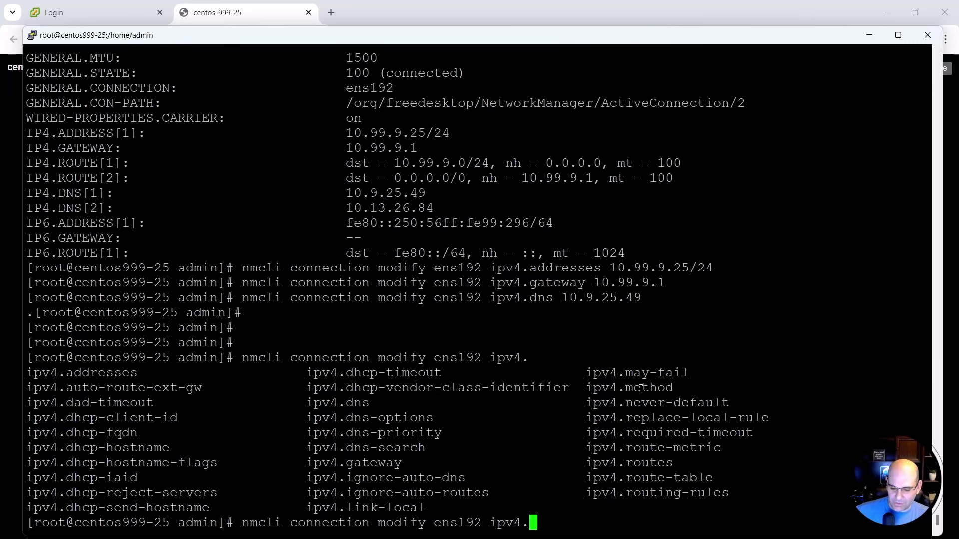
drag(626, 388, 673, 389)
right_click(672, 391)
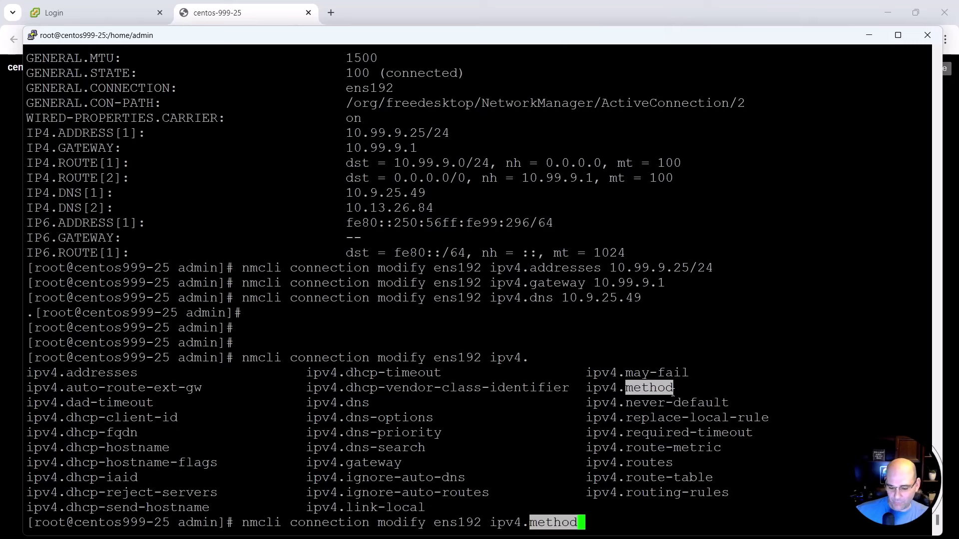
click(664, 511)
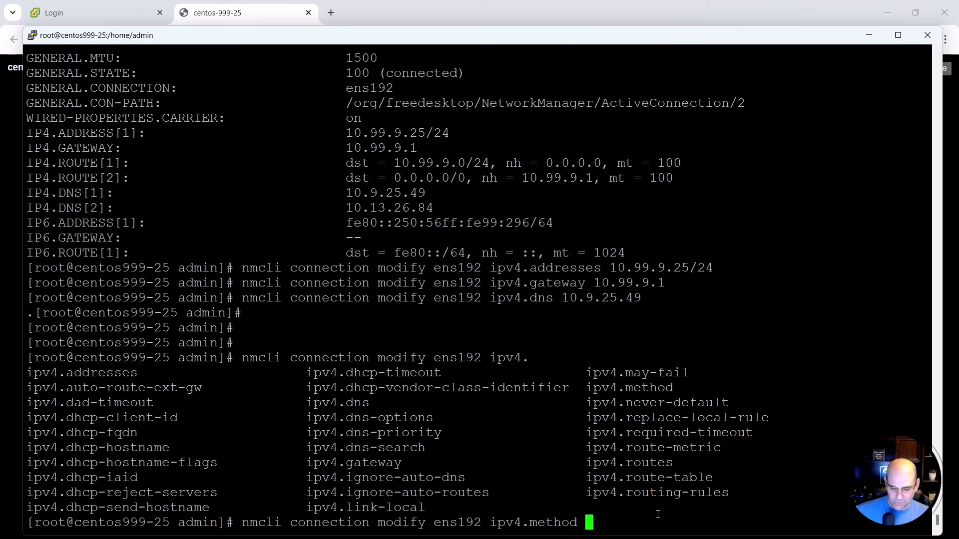
Step: Set the IPv4 method to manual, then verify with nmcli device show ens192
key(Tab)
key(Tab)
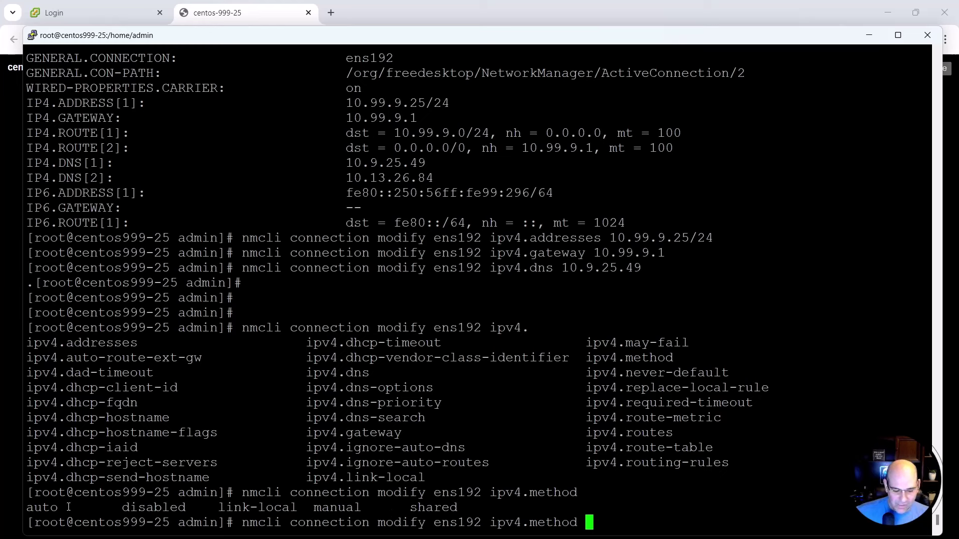
double_click(329, 508)
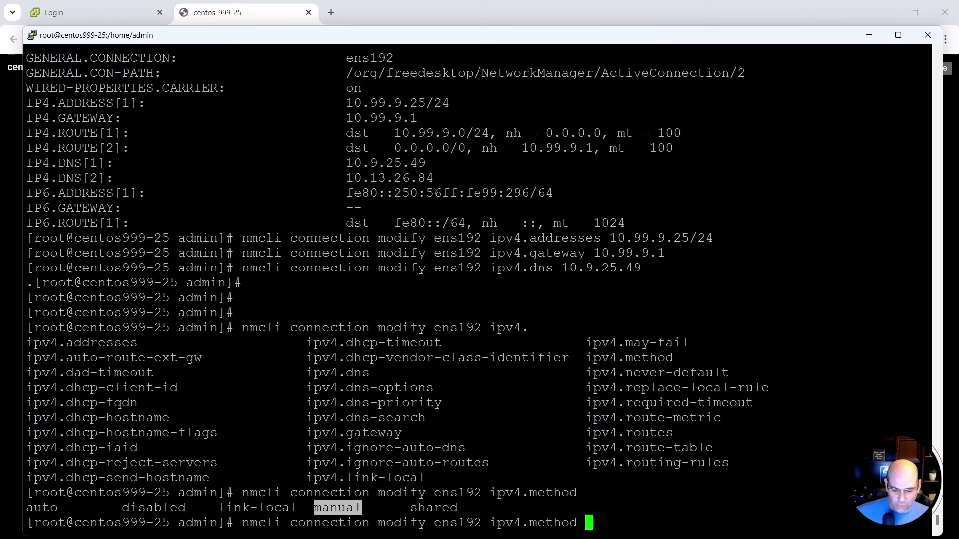
right_click(330, 508)
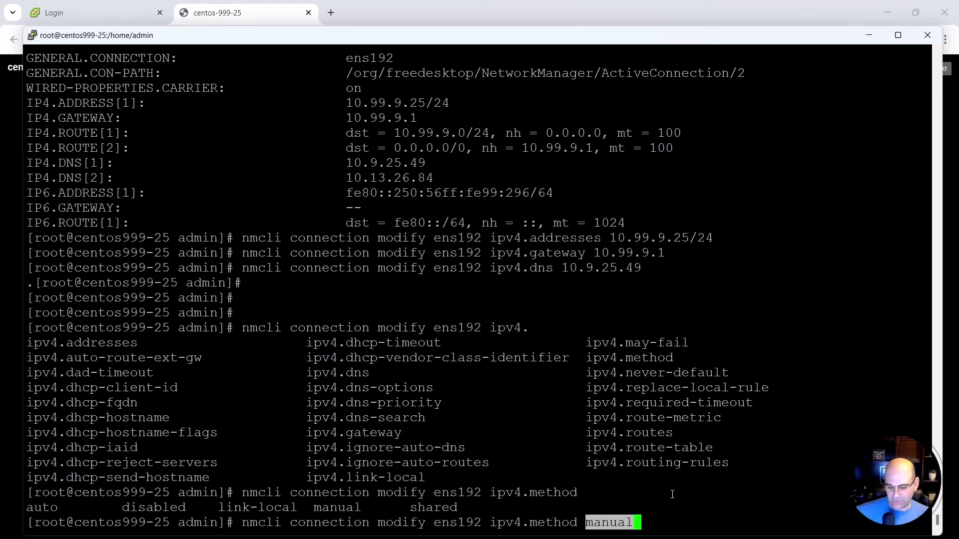
key(Return)
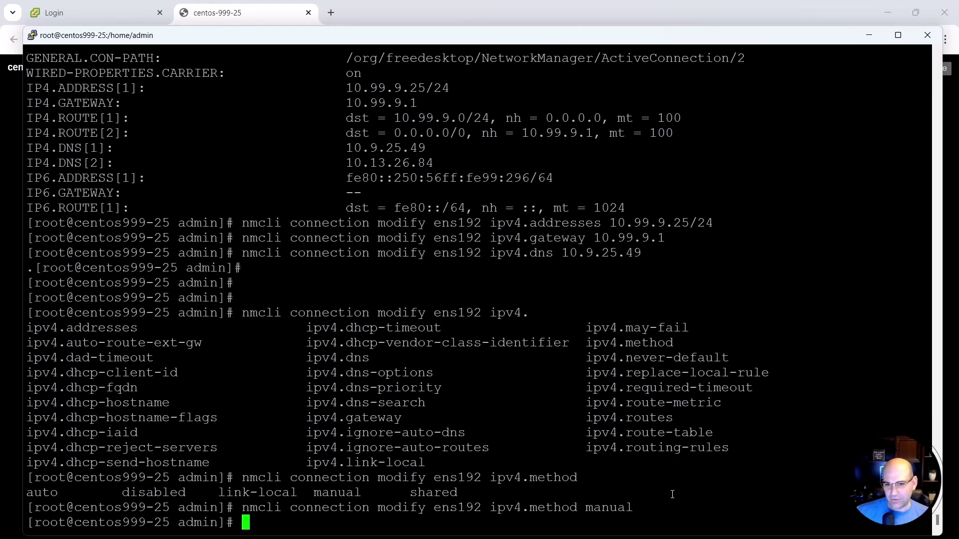
text(n)
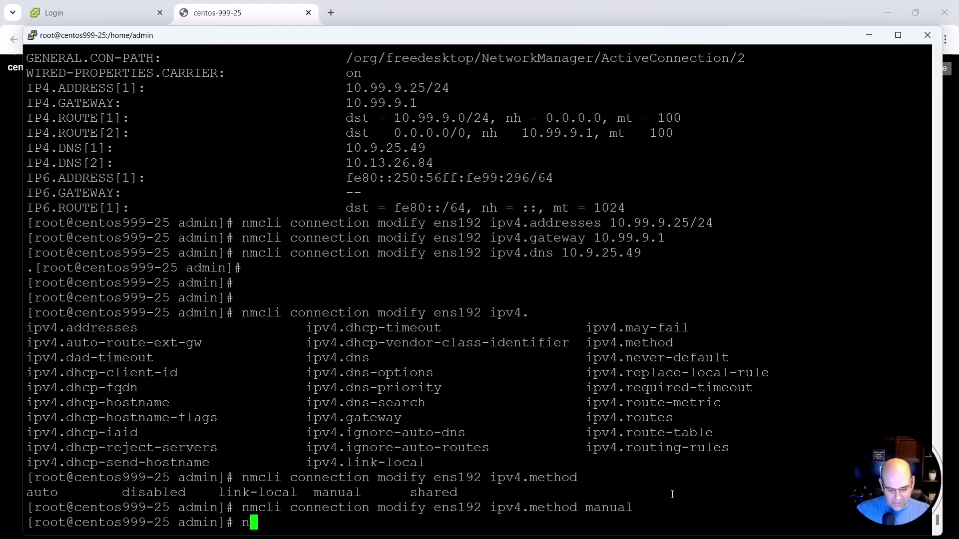
text(mcli device show ens192)
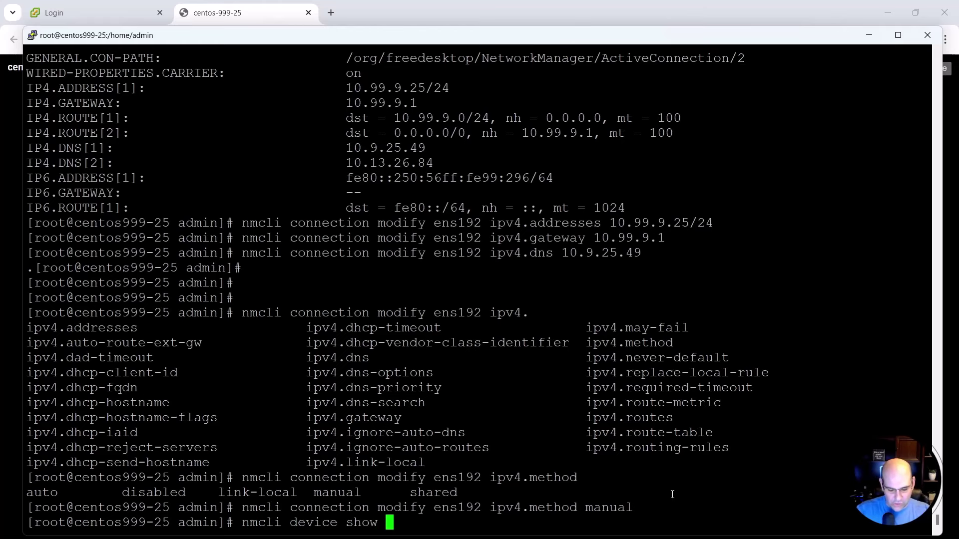
key(Return)
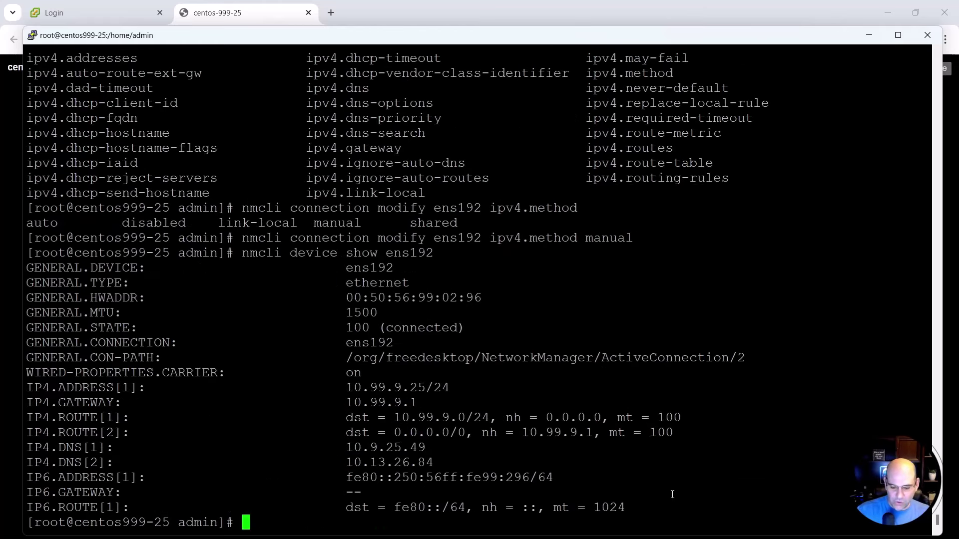